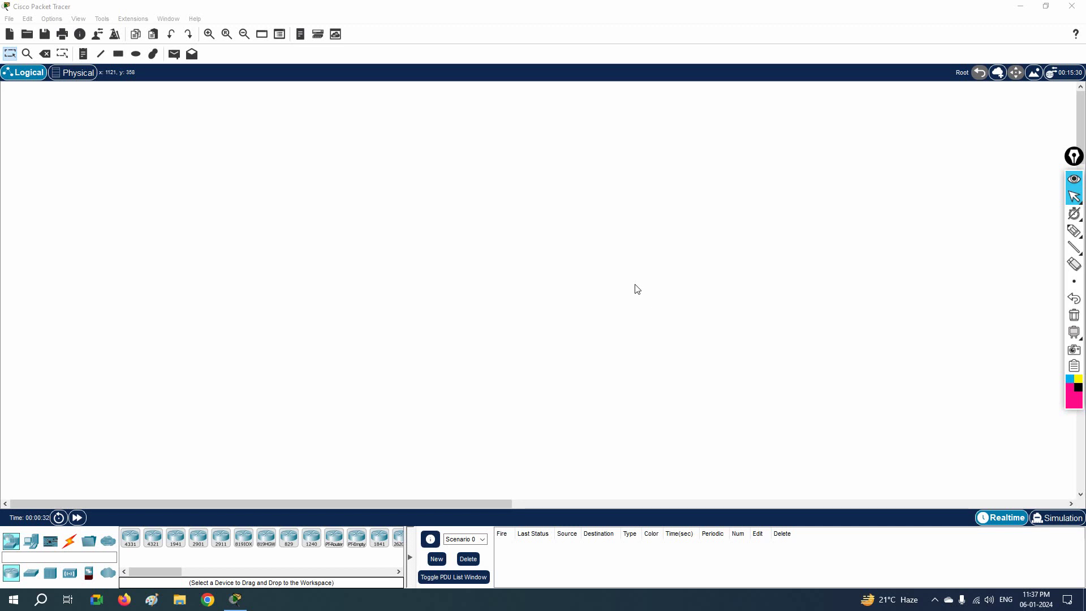
- Place a 2811 router in the upper part of the workspace and a 2960 switch directly below it
{"action": "left_click", "coordinate": [171, 573]}
{"action": "left_click_drag", "start_coordinate": [170, 573], "coordinate": [207, 573]}
{"action": "left_click_drag", "start_coordinate": [257, 537], "coordinate": [331, 374]}
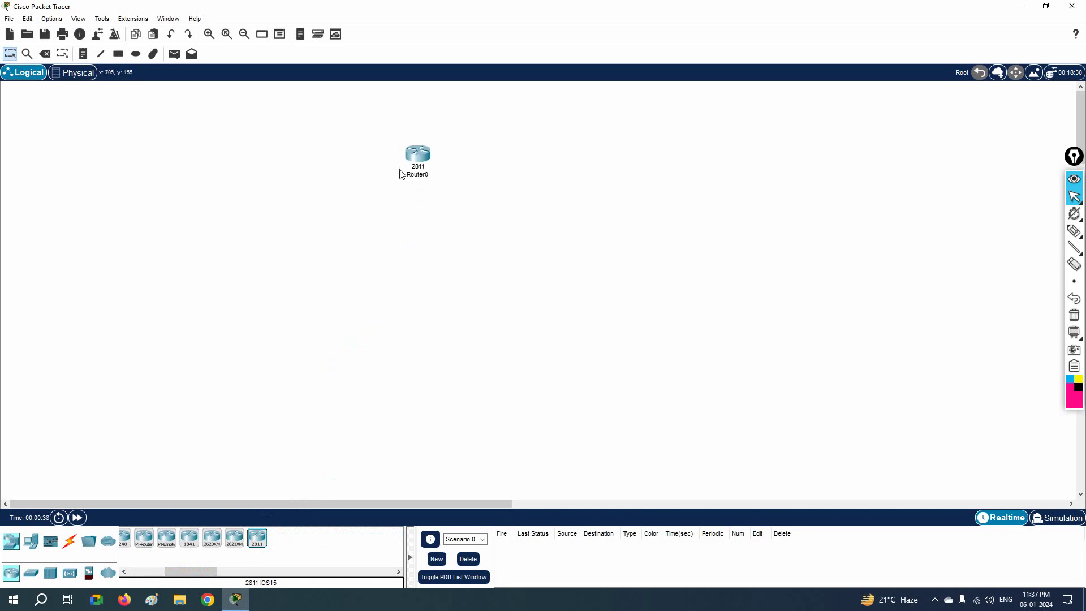
{"action": "left_click", "coordinate": [31, 573]}
{"action": "left_click_drag", "start_coordinate": [130, 538], "coordinate": [423, 287]}
- Rename the router as R1 and the switch as SW1
{"action": "left_click", "coordinate": [417, 175]}
{"action": "type", "text": "R1"}
{"action": "key", "text": "Return"}
{"action": "left_click", "coordinate": [419, 294]}
{"action": "type", "text": "SW1"}
{"action": "key", "text": "Return"}
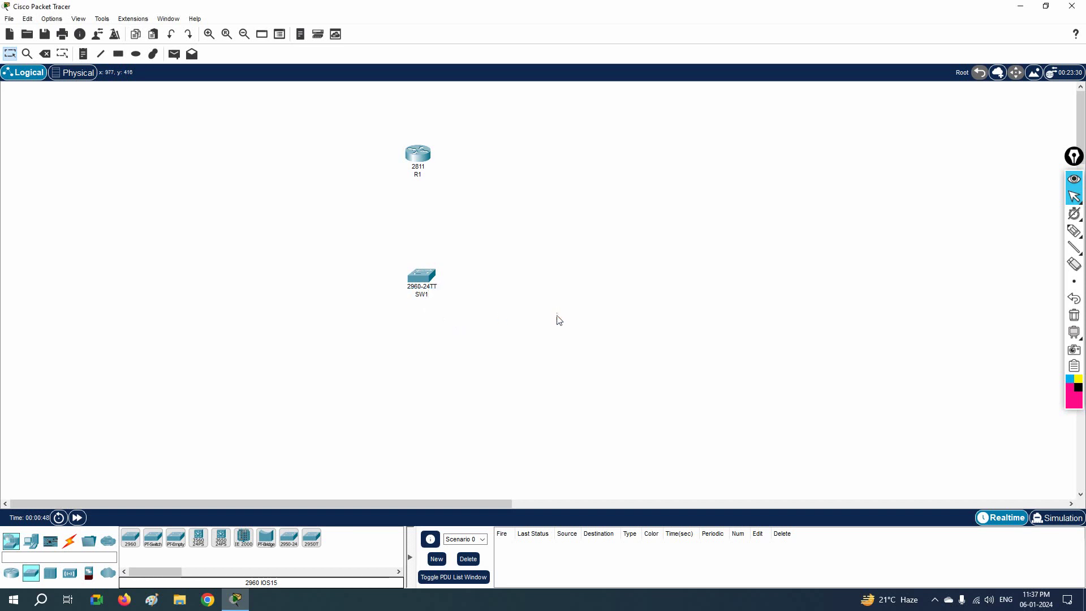
- Place three PCs in a row below the switch
{"action": "left_click", "coordinate": [31, 540]}
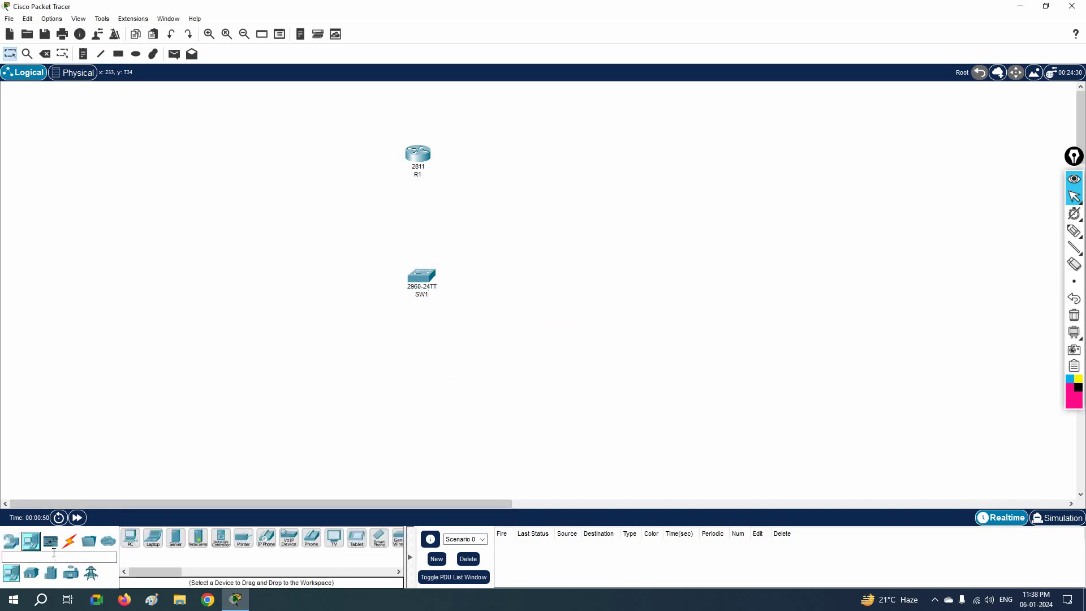
{"action": "left_click", "coordinate": [130, 537]}
{"action": "left_click", "coordinate": [357, 350]}
{"action": "left_click", "coordinate": [419, 351]}
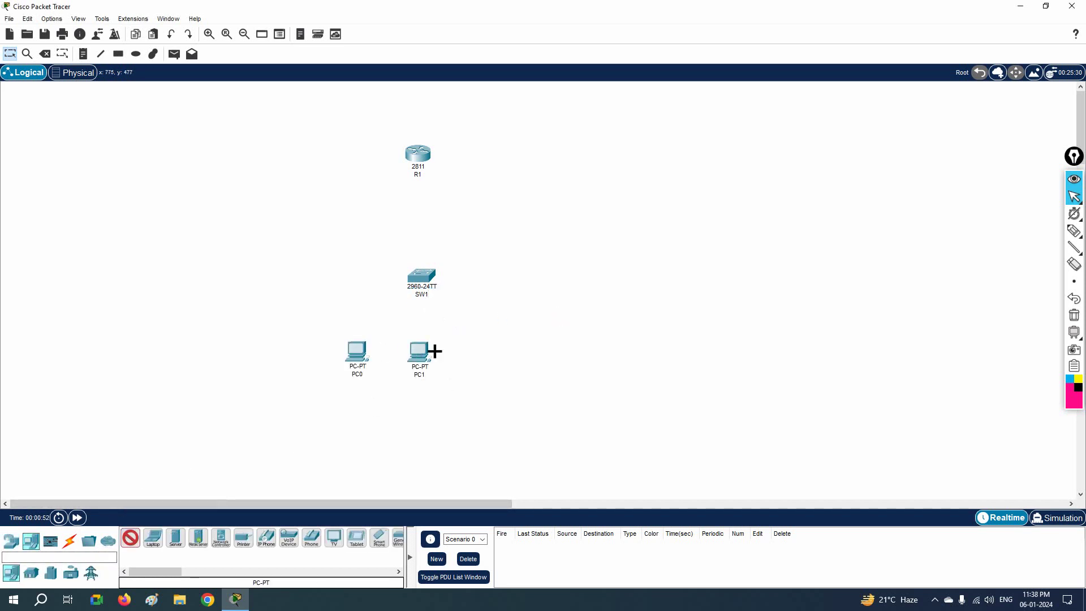
{"action": "left_click", "coordinate": [503, 348]}
- Cable each of the three PCs to SW1 using the automatically chosen connection type
{"action": "left_click", "coordinate": [70, 541]}
{"action": "left_click", "coordinate": [131, 538]}
{"action": "left_click", "coordinate": [372, 347]}
{"action": "left_click", "coordinate": [426, 278]}
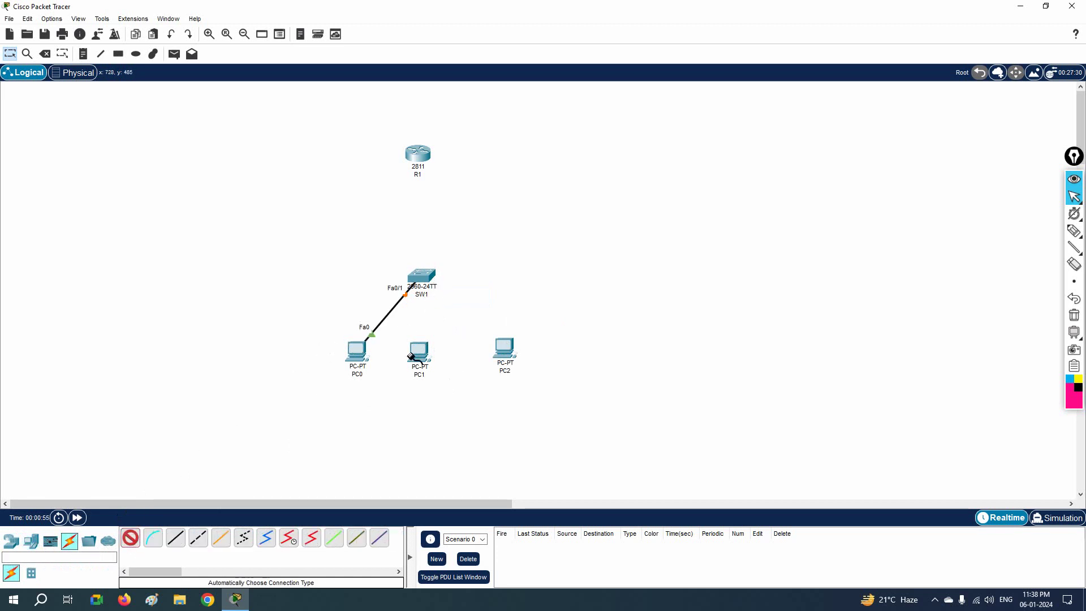
{"action": "left_click", "coordinate": [420, 272]}
{"action": "left_click", "coordinate": [508, 353]}
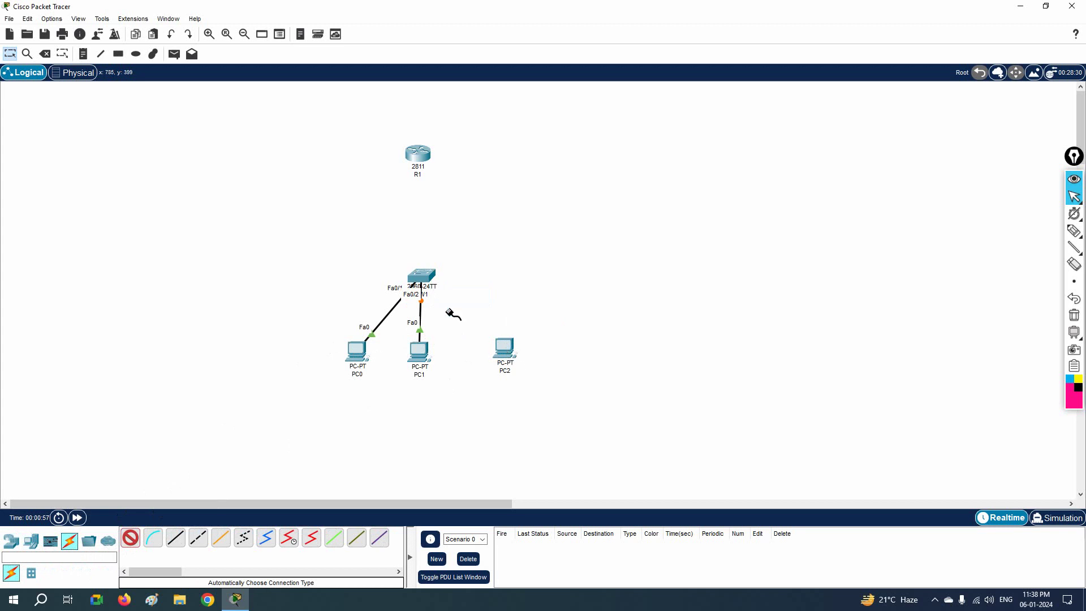
{"action": "left_click", "coordinate": [422, 277]}
- Cable R1 to SW1 with the automatic connection type and shift the router slightly to line up above the switch
{"action": "left_click", "coordinate": [418, 153]}
{"action": "left_click", "coordinate": [423, 272]}
{"action": "left_click_drag", "start_coordinate": [423, 158], "coordinate": [427, 176]}
- Add a text note reading 192.168.1.1/24 beside the router's Fa0/0 port and return to selection mode
{"action": "left_click", "coordinate": [82, 54]}
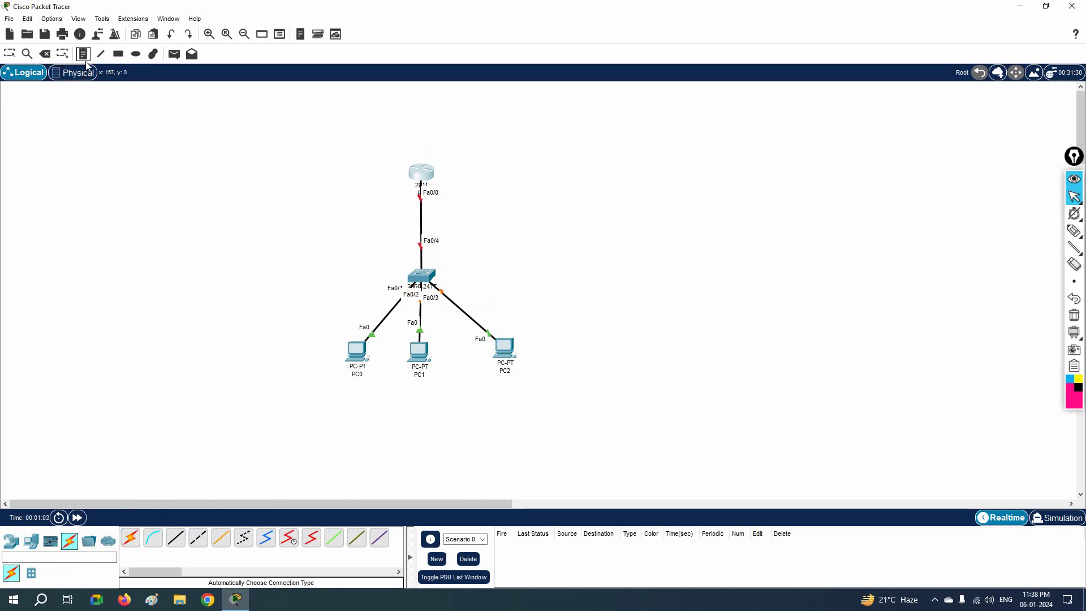
{"action": "left_click", "coordinate": [445, 193]}
{"action": "type", "text": "192.168.1.0"}
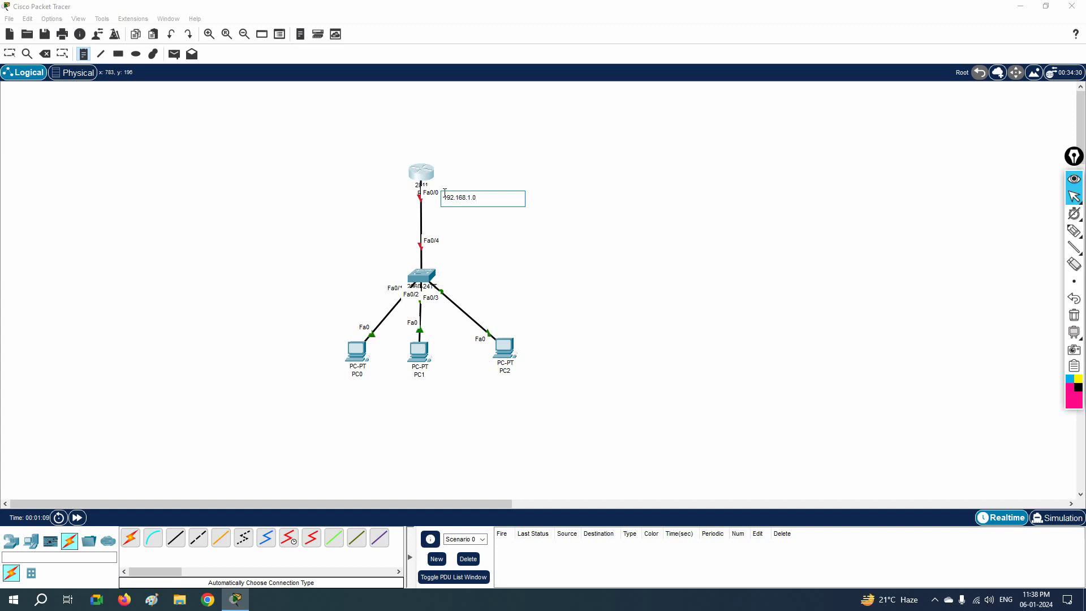
{"action": "key", "text": "BackSpace"}
{"action": "type", "text": "1/24"}
{"action": "left_click", "coordinate": [599, 342]}
{"action": "left_click", "coordinate": [10, 54]}
- Fast-forward the network time and rename PC0 as 192.168.1.2
{"action": "left_click", "coordinate": [78, 518]}
{"action": "left_click", "coordinate": [357, 374]}
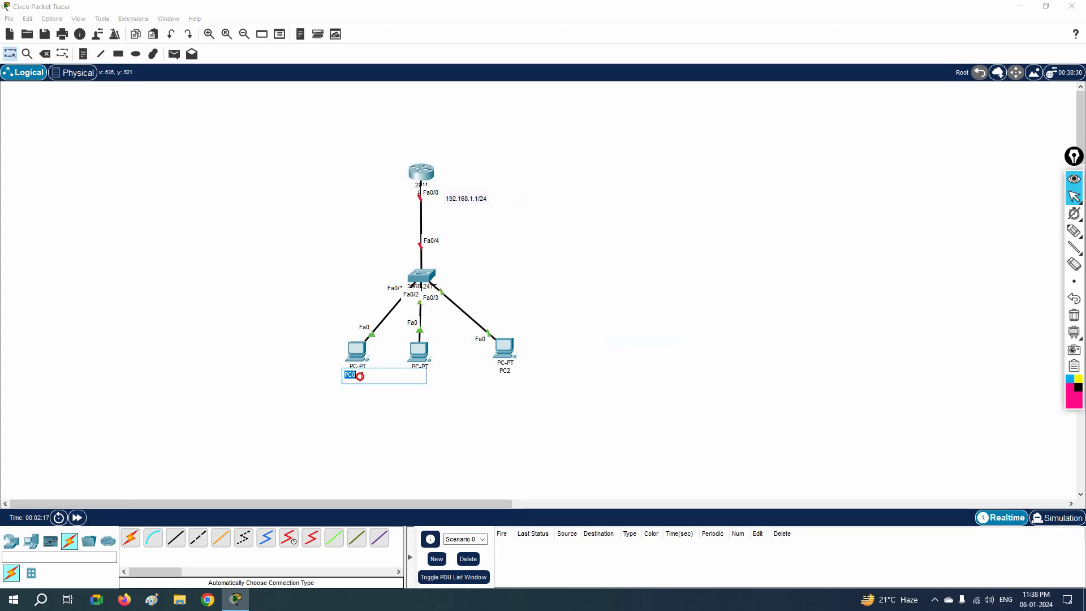
{"action": "type", "text": "192.168.1.2"}
{"action": "key", "text": "Return"}
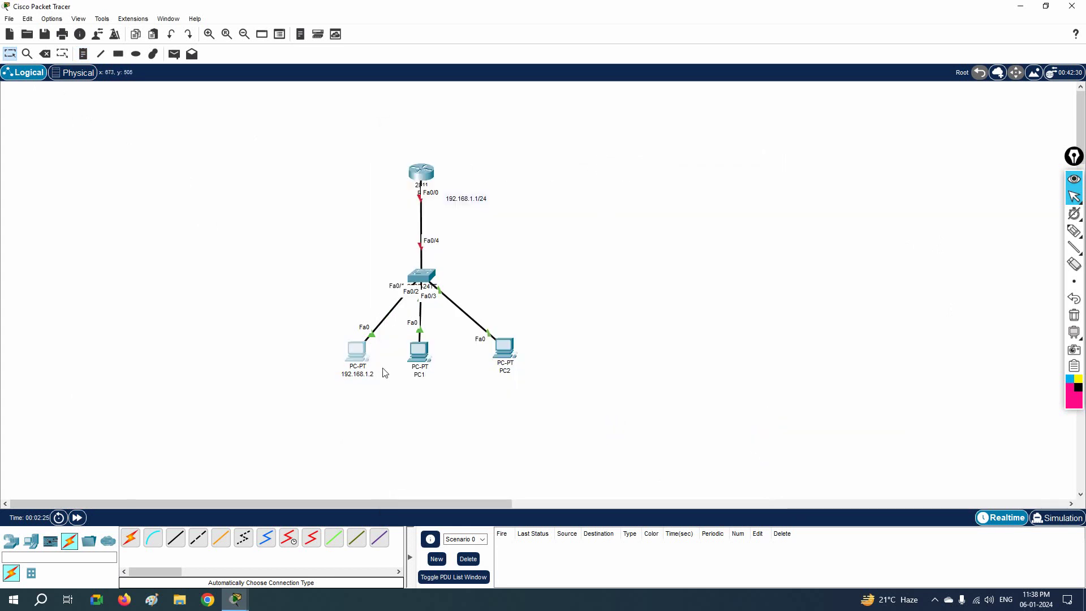
- Give PC 192.168.1.2 the static IPv4 address 192.168.1.2, mask 255.255.255.0 and default gateway 192.168.1.2
{"action": "left_click", "coordinate": [351, 350]}
{"action": "left_click", "coordinate": [472, 153]}
{"action": "left_click", "coordinate": [426, 194]}
{"action": "left_click", "coordinate": [545, 232]}
{"action": "type", "text": "192.168.1.2"}
{"action": "left_click", "coordinate": [544, 247]}
{"action": "key", "text": "Tab"}
{"action": "type", "text": "192.168.1.2"}
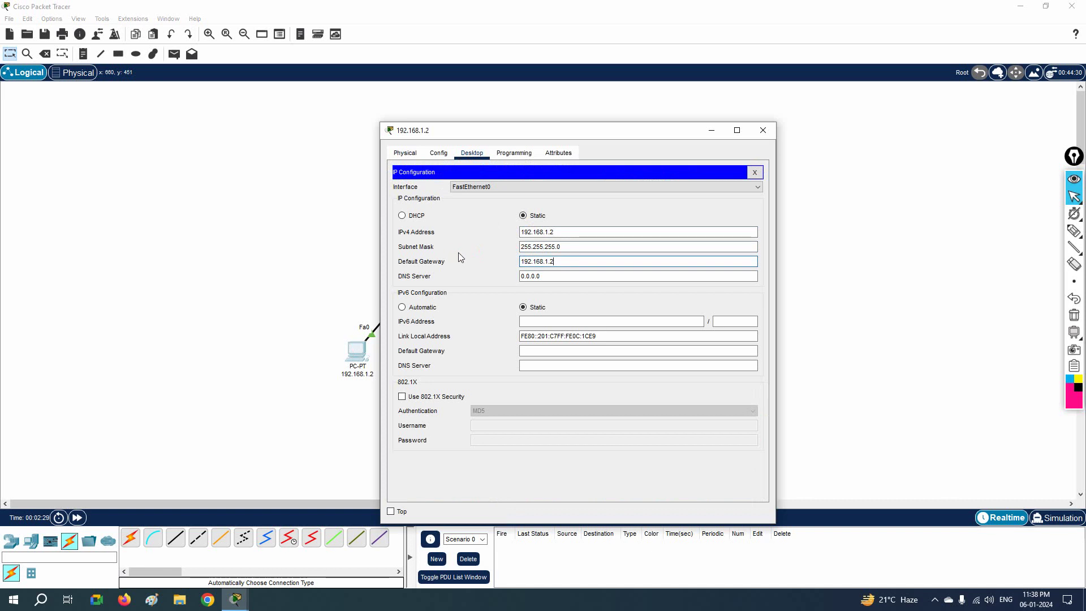
{"action": "left_click", "coordinate": [763, 130]}
- Rename PC1, the middle computer, as 192.168.1.3
{"action": "left_click", "coordinate": [419, 375]}
{"action": "type", "text": "192.168.1.2"}
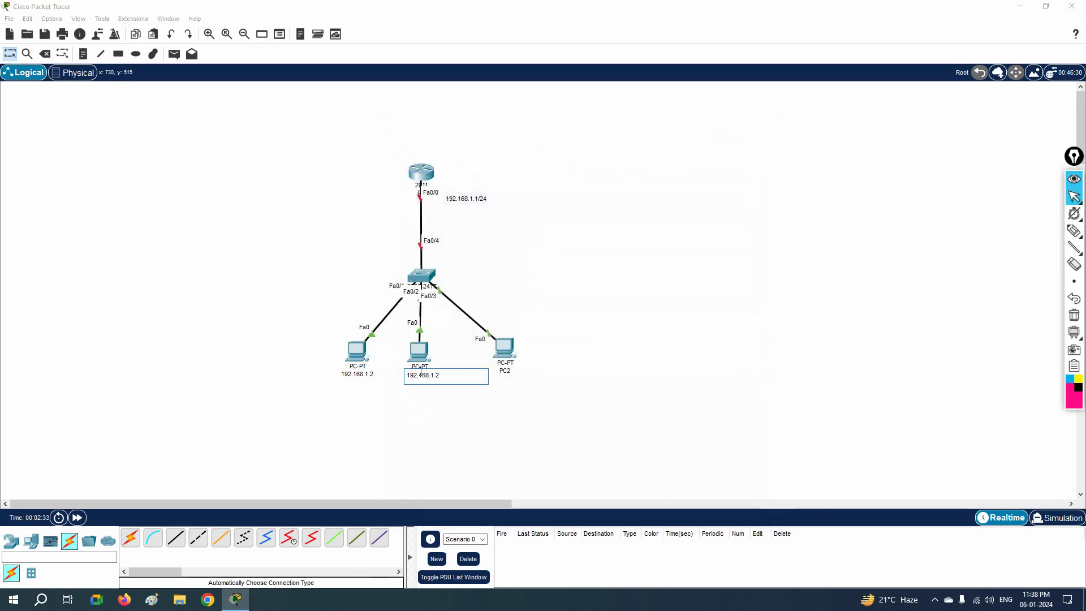
{"action": "key", "text": "BackSpace"}
{"action": "type", "text": "3"}
- Give PC 192.168.1.3 the static IPv4 address 192.168.1.3 and default gateway 192.168.1.1
{"action": "left_click", "coordinate": [428, 355]}
{"action": "left_click", "coordinate": [472, 152]}
{"action": "left_click", "coordinate": [427, 195]}
{"action": "left_click", "coordinate": [526, 231]}
{"action": "type", "text": "192.168.1.3"}
{"action": "left_click", "coordinate": [548, 259]}
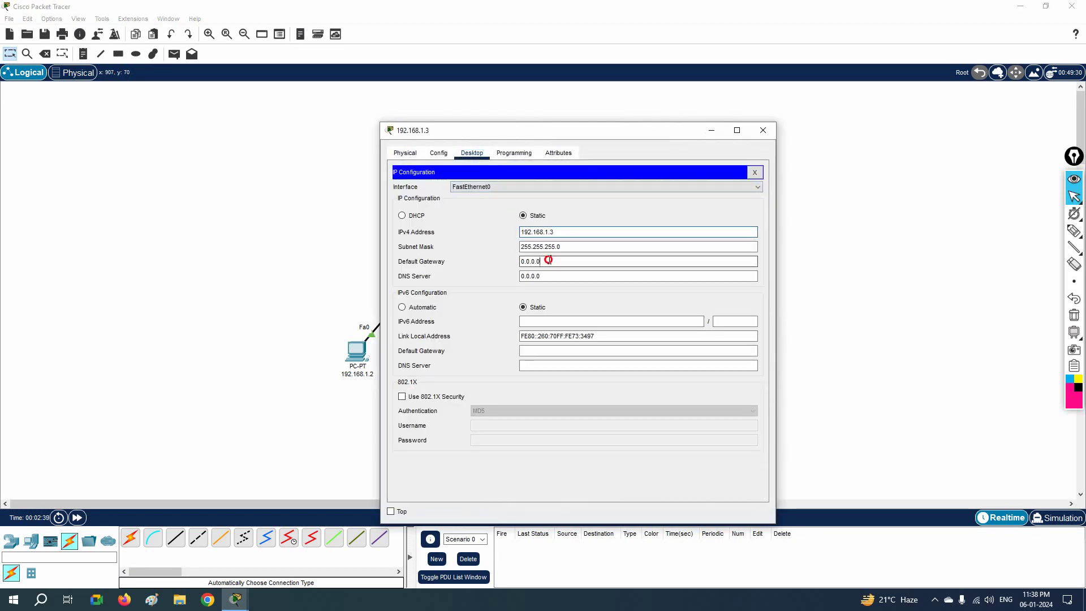
{"action": "left_click_drag", "start_coordinate": [548, 260], "coordinate": [487, 254]}
{"action": "type", "text": "192.168.1."}
{"action": "type", "text": "1"}
{"action": "left_click", "coordinate": [763, 130]}
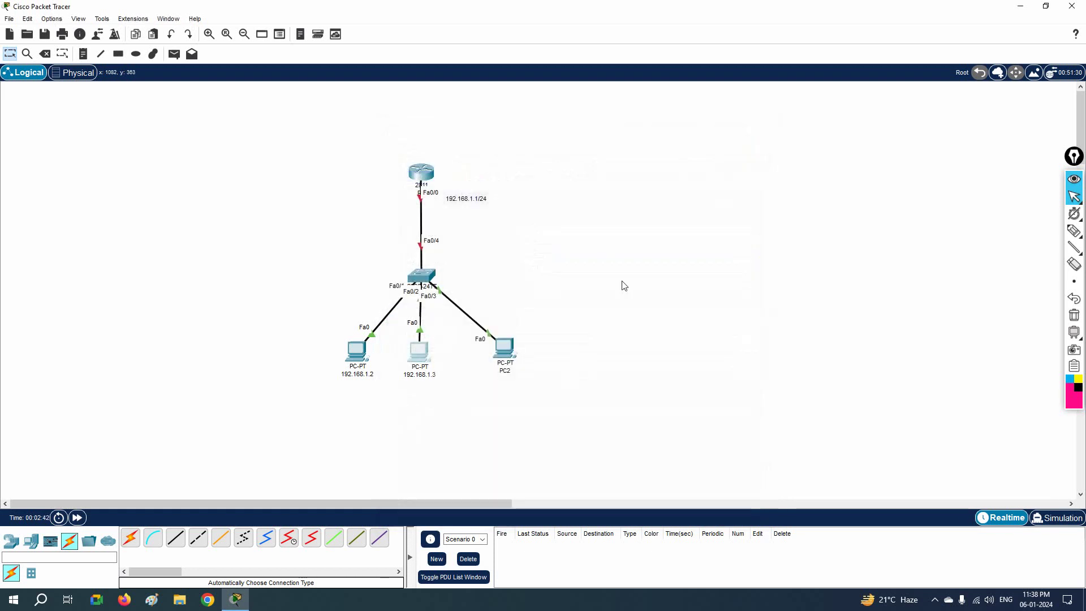
- Rename PC2 as 192.168.1.4 and copy that name for reuse
{"action": "left_click", "coordinate": [504, 371]}
{"action": "type", "text": "192.168.1."}
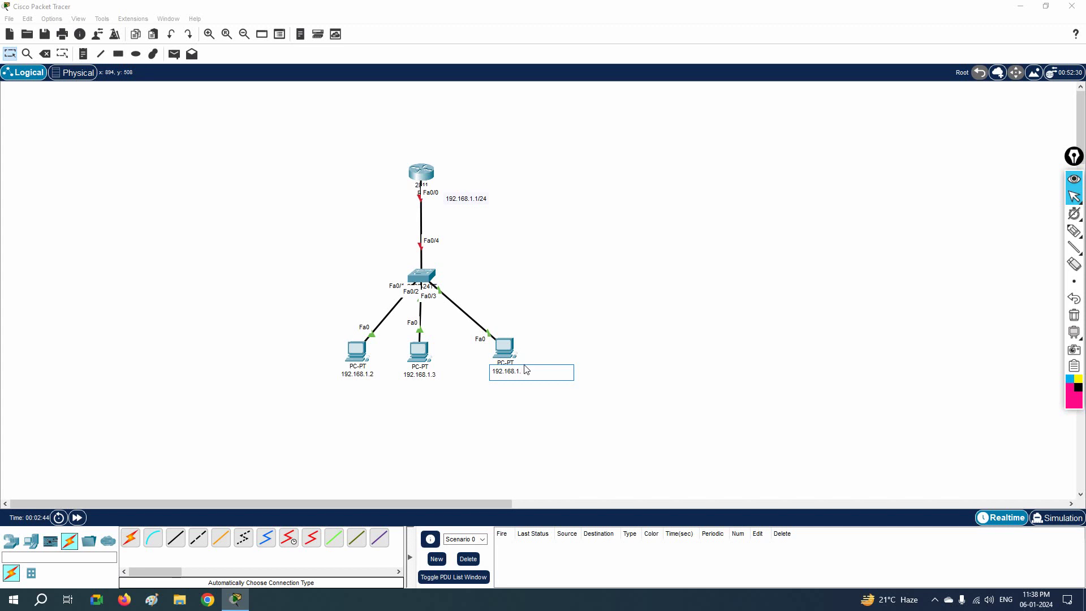
{"action": "type", "text": "4"}
{"action": "key", "text": "ctrl+a"}
{"action": "key", "text": "ctrl+c"}
- Paste 192.168.1.4 as the third PC's static IPv4 address and default gateway, filling in the default subnet mask
{"action": "left_click", "coordinate": [509, 349]}
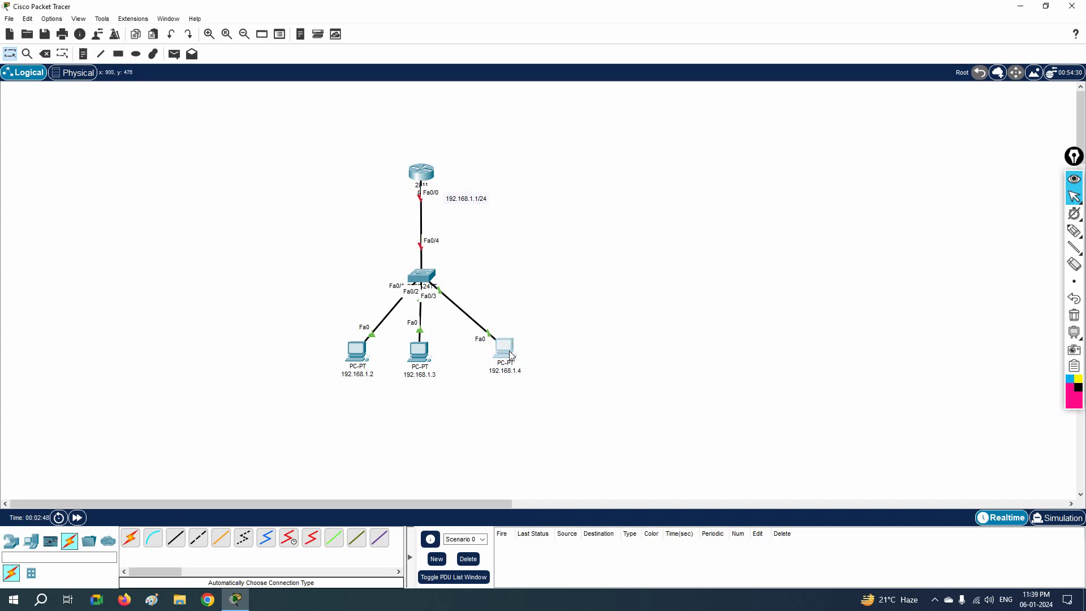
{"action": "left_click", "coordinate": [449, 192]}
{"action": "left_click", "coordinate": [537, 232]}
{"action": "key", "text": "ctrl+v"}
{"action": "left_click", "coordinate": [543, 249]}
{"action": "key", "text": "Tab"}
{"action": "key", "text": "ctrl+v"}
{"action": "left_click", "coordinate": [763, 130]}
- Nudge the middle PC into line and open R1's command line, widening its window and moving it off the topology
{"action": "left_click_drag", "start_coordinate": [420, 352], "coordinate": [427, 359]}
{"action": "left_click", "coordinate": [421, 172]}
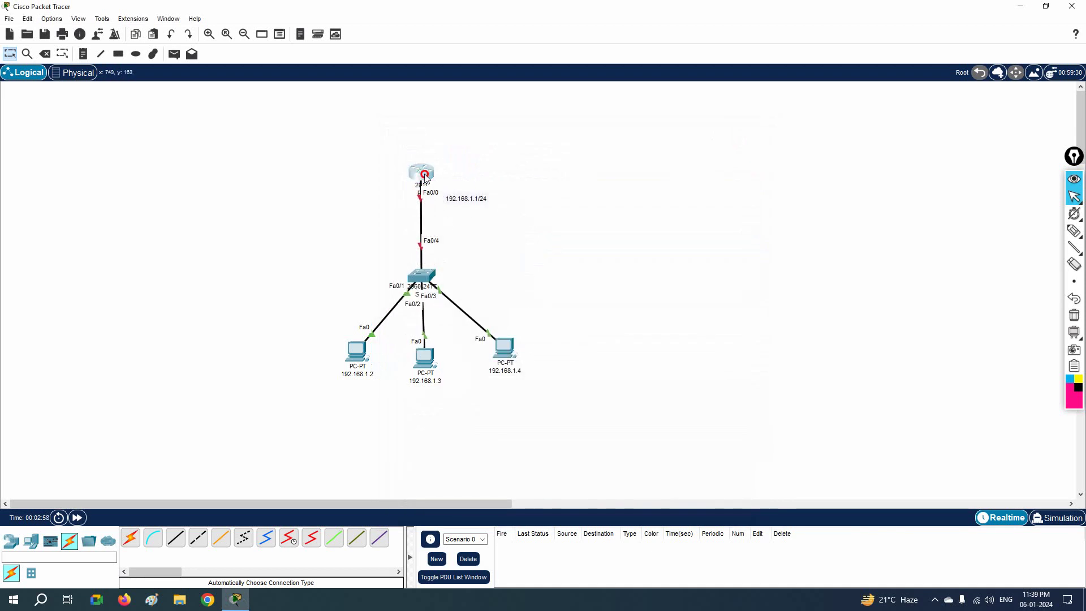
{"action": "left_click", "coordinate": [464, 155]}
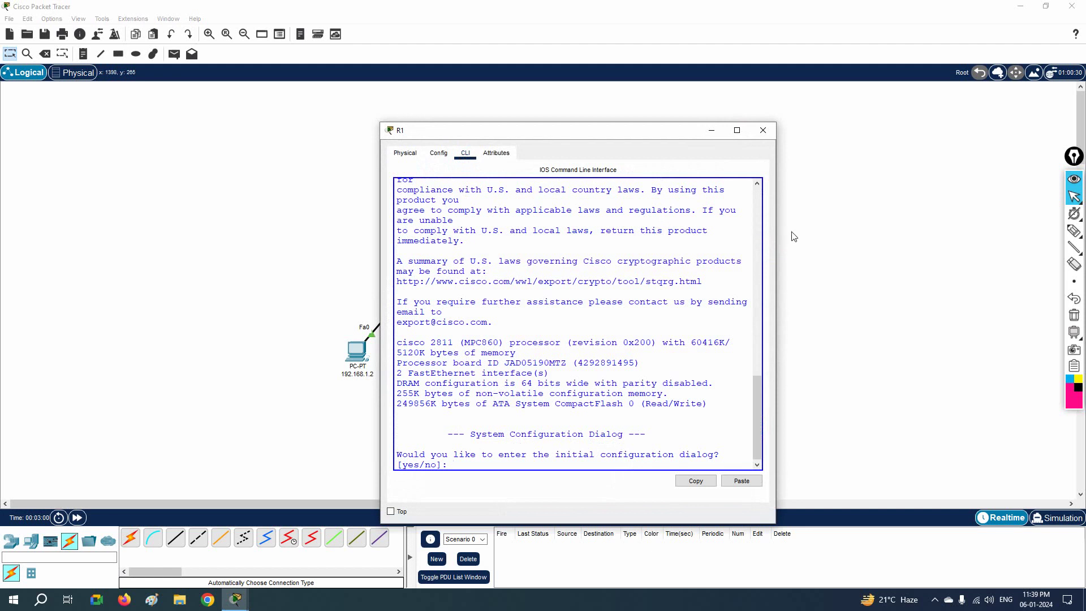
{"action": "left_click_drag", "start_coordinate": [774, 227], "coordinate": [950, 227]}
{"action": "left_click_drag", "start_coordinate": [601, 137], "coordinate": [789, 139]}
- Move the whole topology to the workspace's upper-left area, zoom in and adjust the router, switch and first PC positions
{"action": "left_click_drag", "start_coordinate": [355, 157], "coordinate": [531, 388]}
{"action": "left_click_drag", "start_coordinate": [426, 279], "coordinate": [163, 243]}
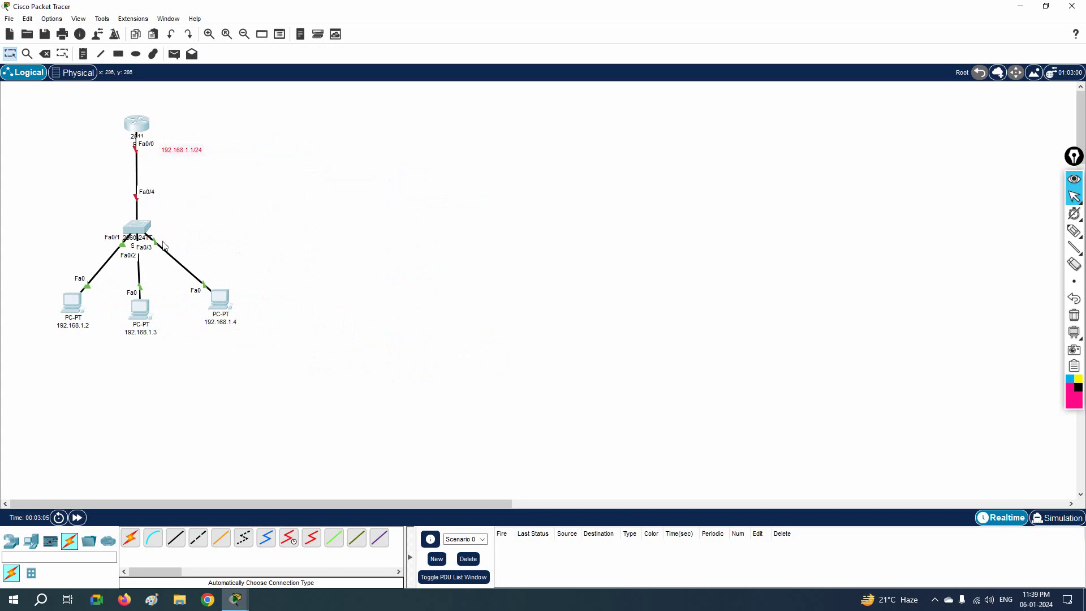
{"action": "left_click", "coordinate": [208, 34]}
{"action": "left_click_drag", "start_coordinate": [205, 144], "coordinate": [205, 128]}
{"action": "left_click_drag", "start_coordinate": [205, 296], "coordinate": [205, 283]}
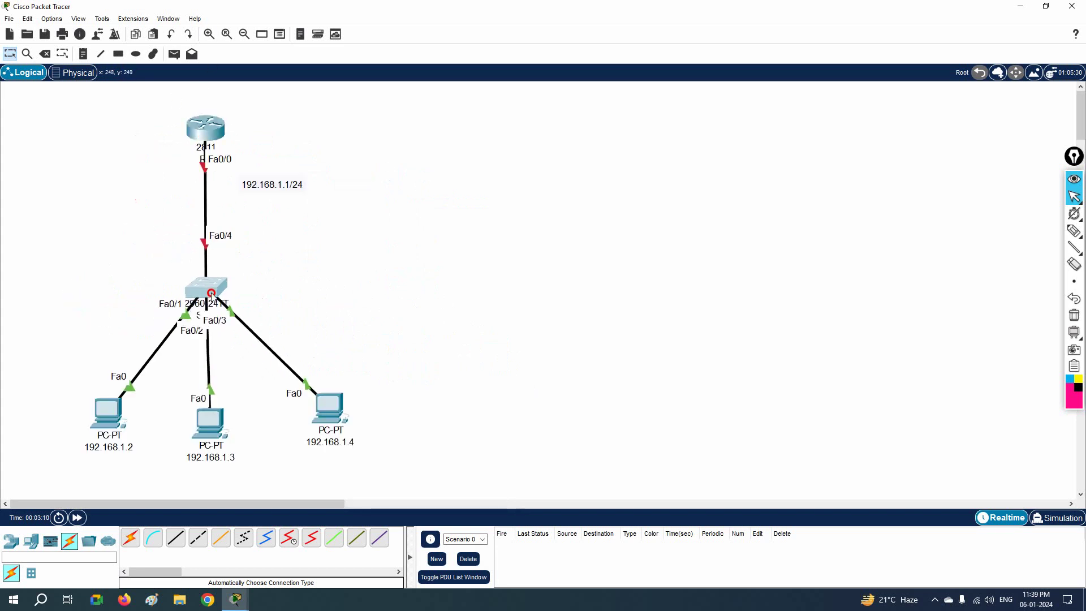
{"action": "left_click_drag", "start_coordinate": [116, 398], "coordinate": [98, 390]}
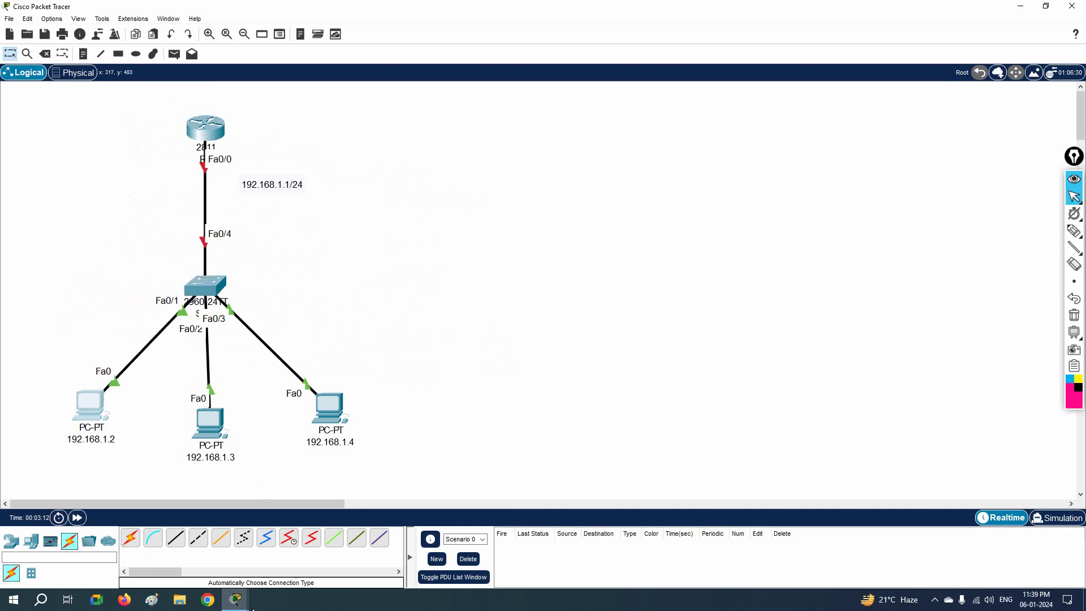
- Bring R1's command line fully into view and answer no to the initial configuration dialog
{"action": "left_click", "coordinate": [206, 128]}
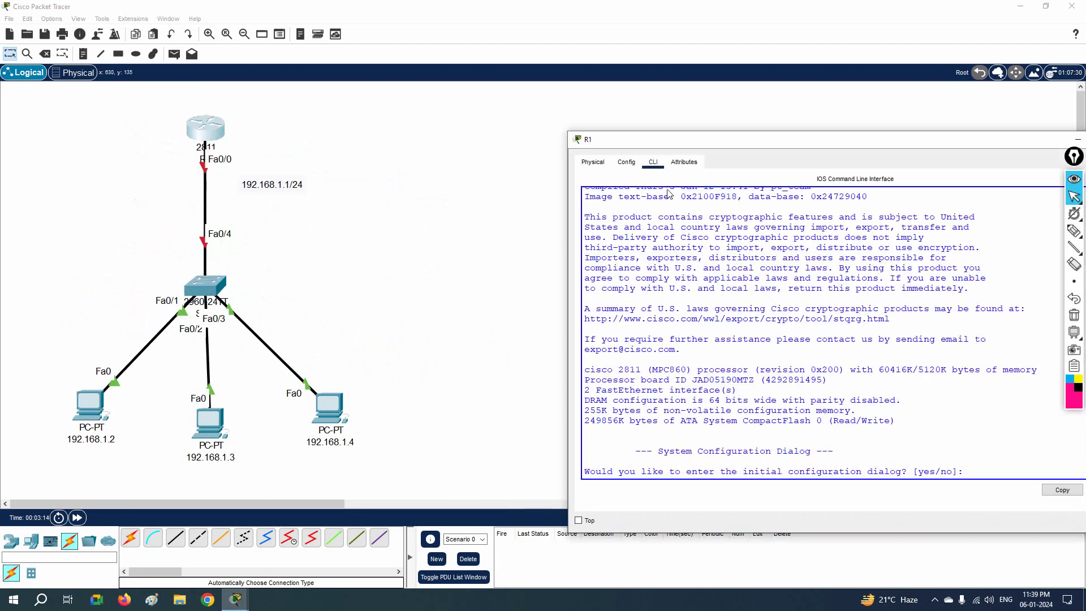
{"action": "left_click_drag", "start_coordinate": [659, 144], "coordinate": [539, 90]}
{"action": "type", "text": "no"}
{"action": "key", "text": "Return"}
{"action": "key", "text": "Return"}
{"action": "key", "text": "Return"}
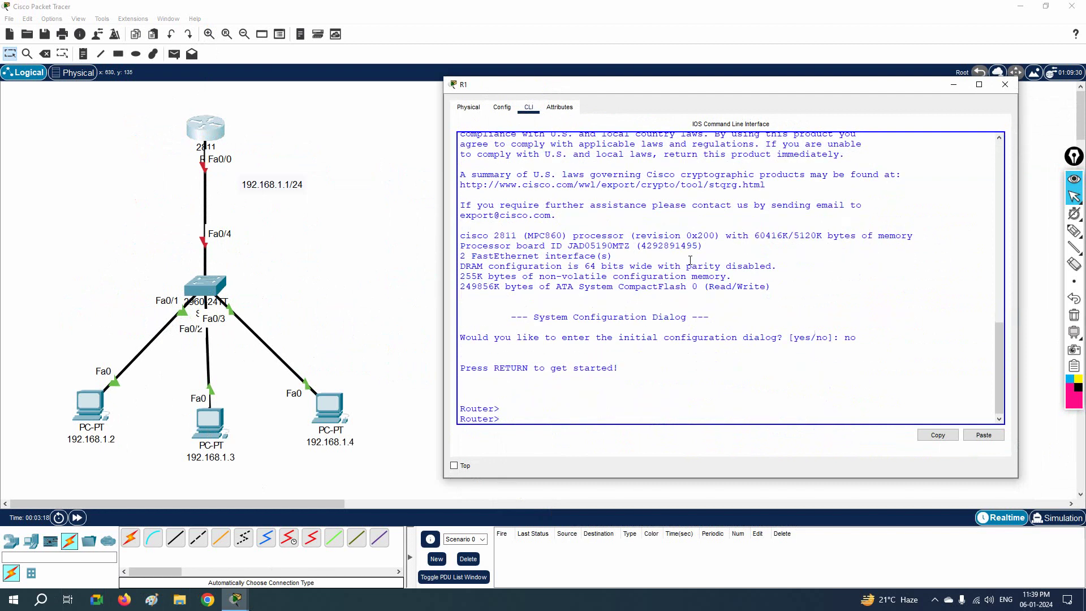
- Enter privileged mode on R1 with en and global configuration mode with config t
{"action": "type", "text": "en"}
{"action": "key", "text": "Return"}
{"action": "type", "text": "config t"}
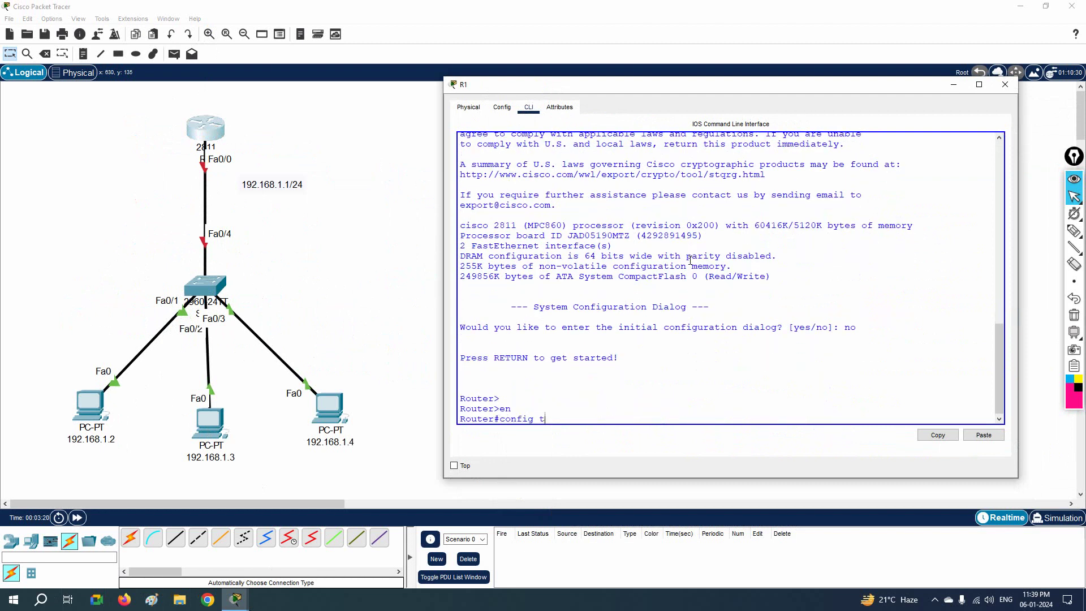
{"action": "key", "text": "Return"}
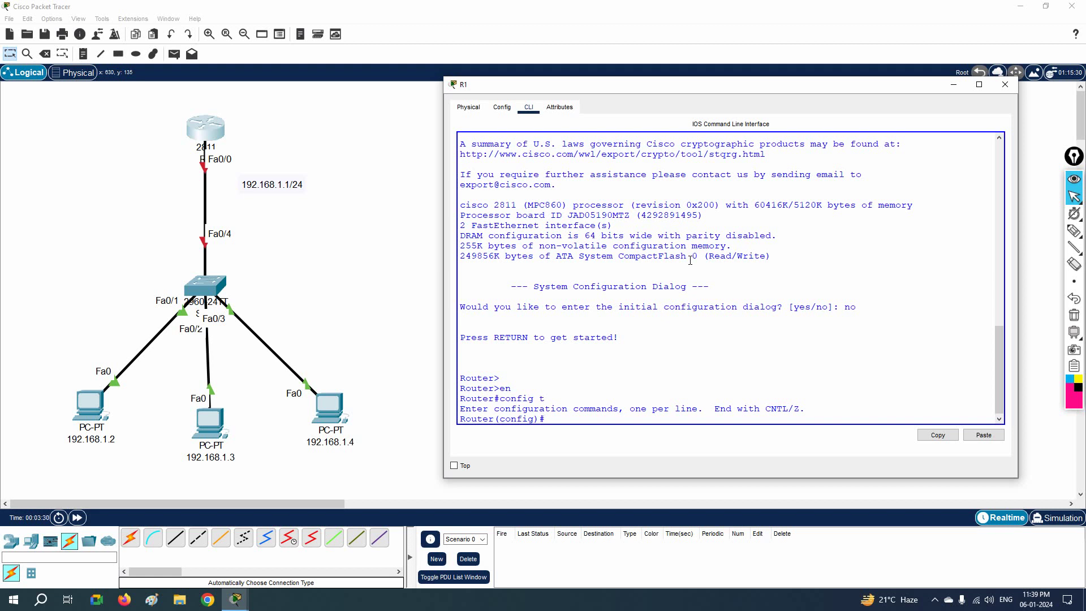
- Enable R1's interface f0/0 with the no sh command
{"action": "type", "text": "int f0/0"}
{"action": "key", "text": "Return"}
{"action": "type", "text": "no sh"}
{"action": "key", "text": "Return"}
{"action": "key", "text": "Return"}
{"action": "key", "text": "Return"}
- Create subinterface f0/0.10 on R1 and set its encapsulation to dot1Q 10
{"action": "type", "text": "int f0/0"}
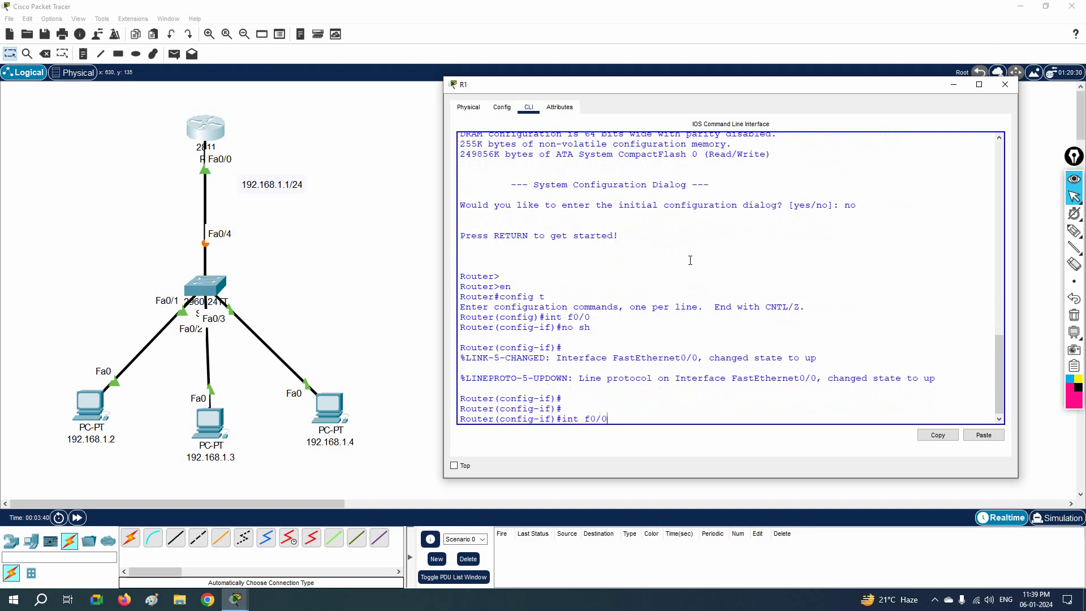
{"action": "type", "text": ".10"}
{"action": "key", "text": "Return"}
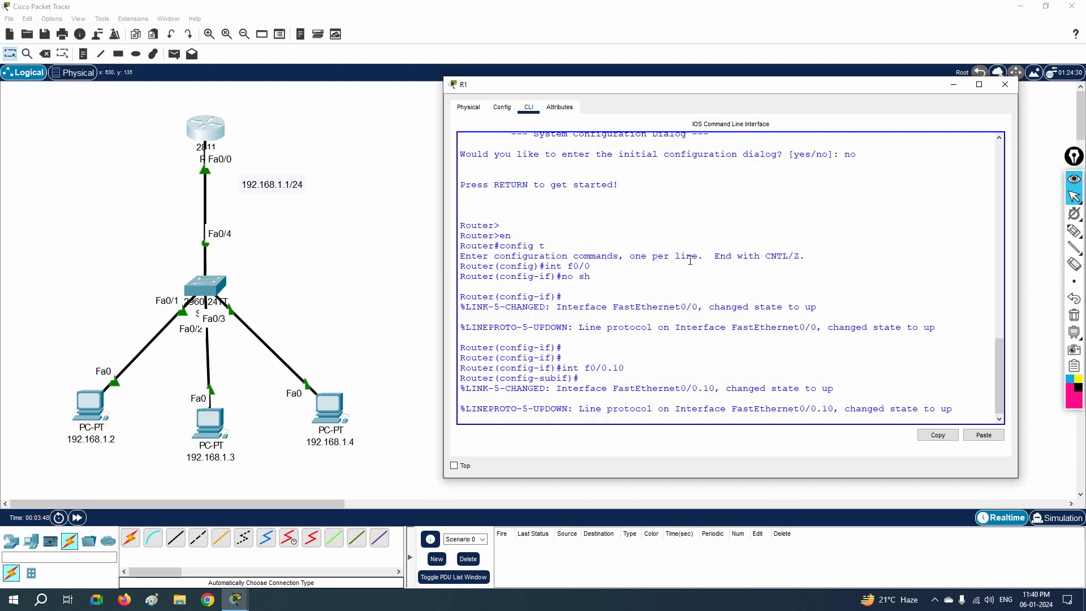
{"action": "key", "text": "Return"}
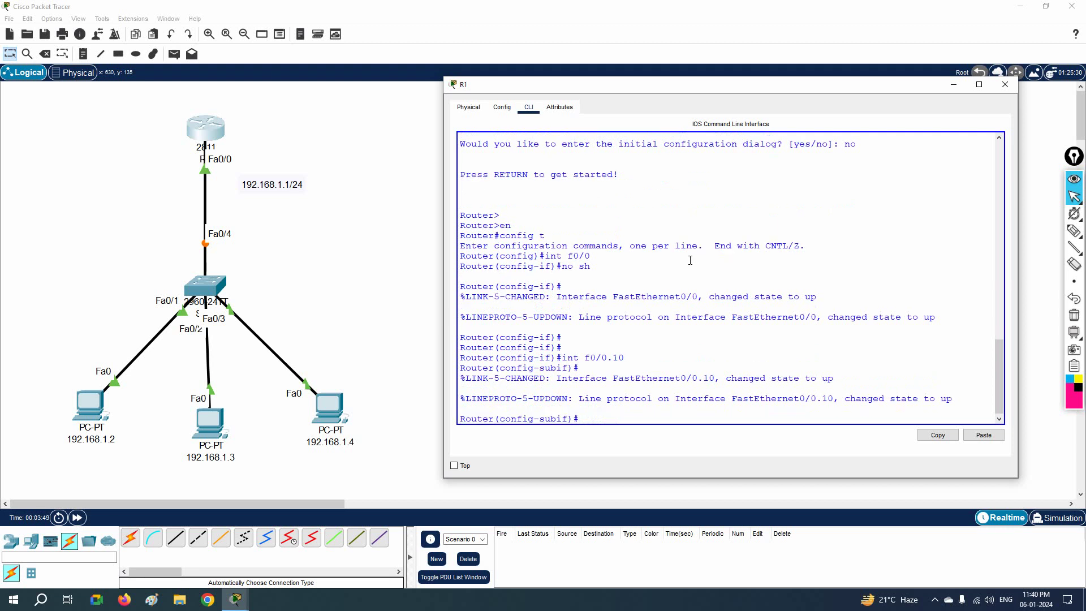
{"action": "type", "text": "en"}
{"action": "key", "text": "Tab"}
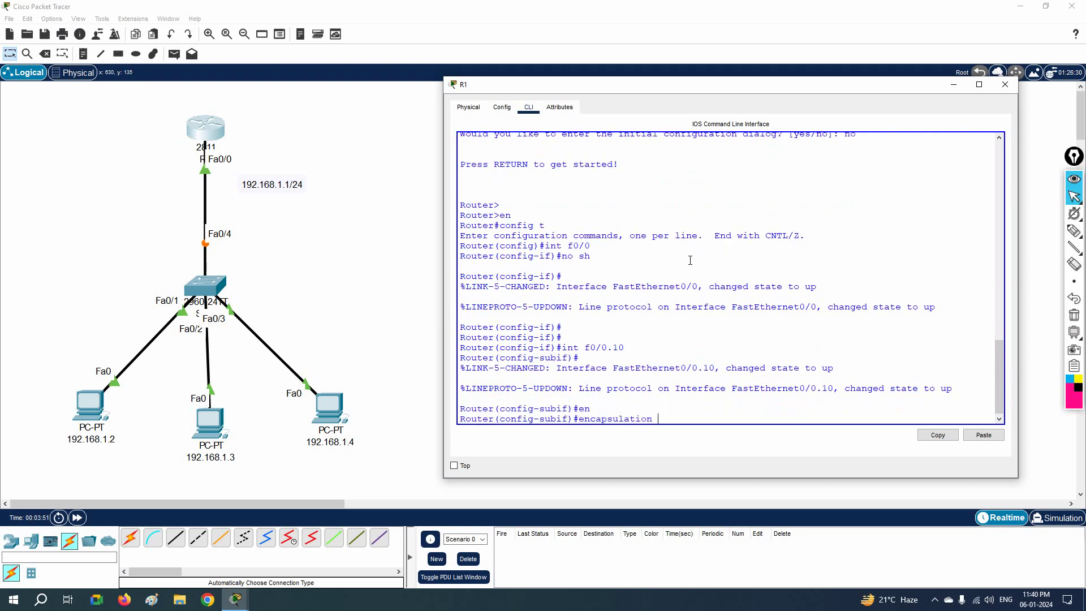
{"action": "type", "text": "do"}
{"action": "key", "text": "Tab"}
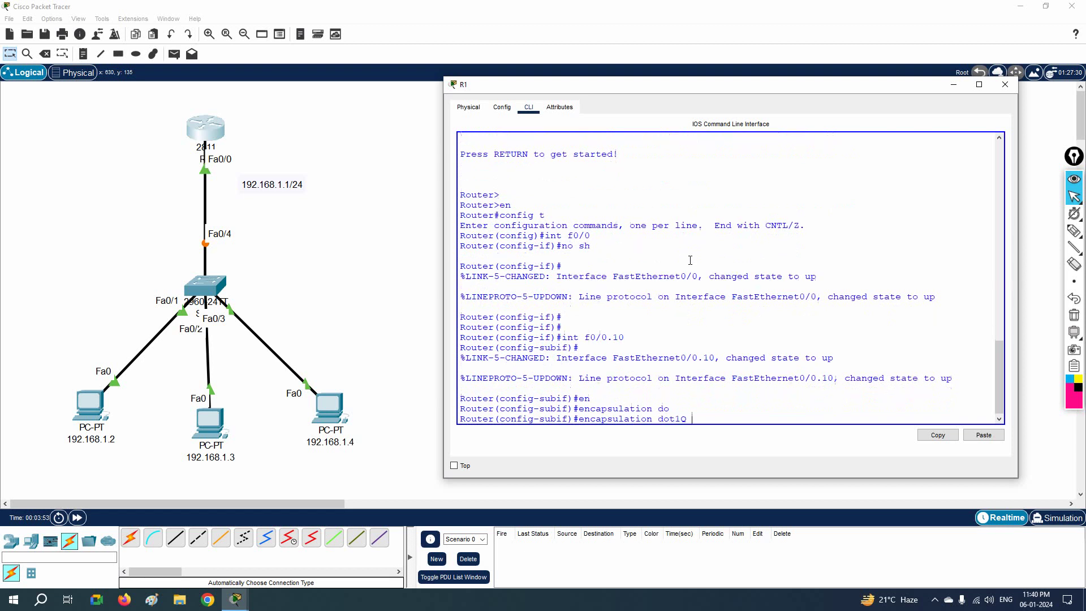
{"action": "type", "text": "10"}
{"action": "key", "text": "Return"}
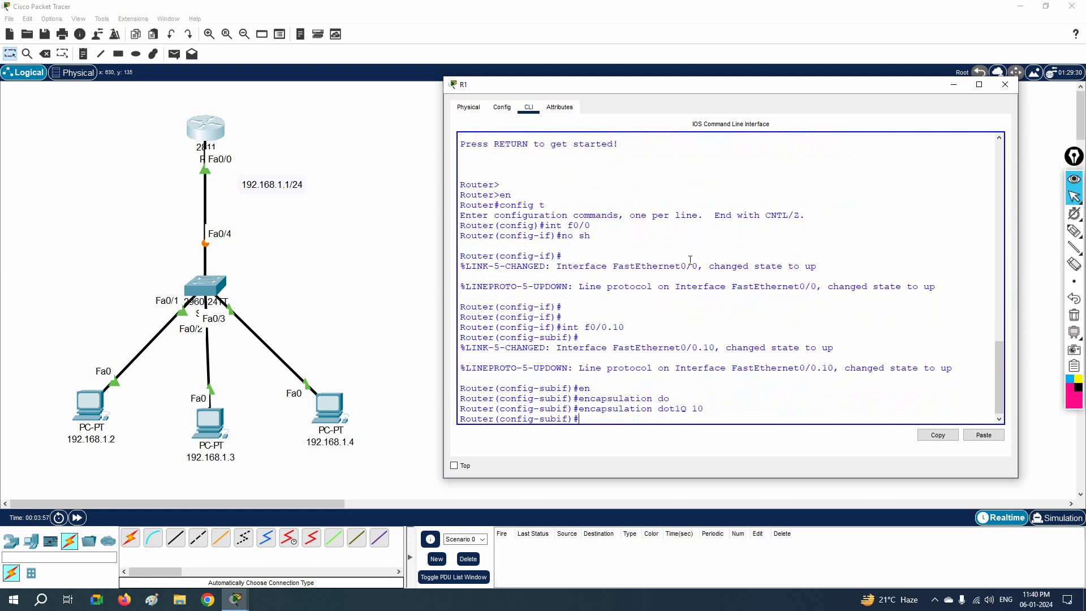
- Assign IP address 192.168.10.1 with mask 255.255.255.0 to subinterface f0/0.10 and enable it with no sh
{"action": "type", "text": "ip add 192.168.10.1 255.255.255.0"}
{"action": "key", "text": "Return"}
{"action": "type", "text": "no sh"}
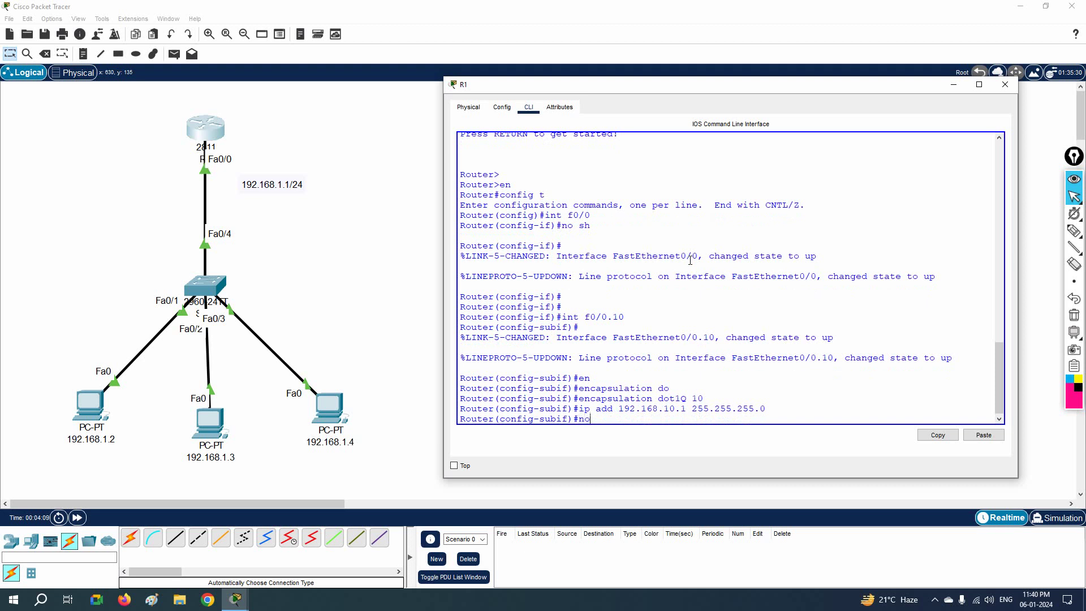
{"action": "key", "text": "Return"}
{"action": "key", "text": "Return"}
{"action": "key", "text": "Return"}
- Create subinterface f0/0.20 on R1 and set its encapsulation to dot1Q 20
{"action": "type", "text": "in"}
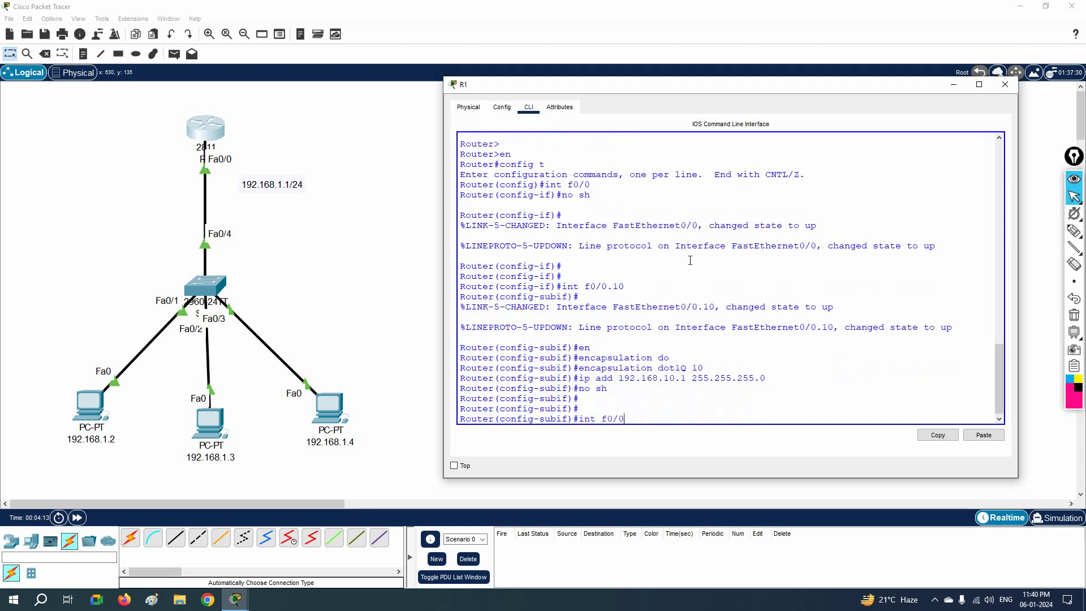
{"action": "type", "text": "t f0/0"}
{"action": "key", "text": "Return"}
{"action": "type", "text": "int f0/0.20"}
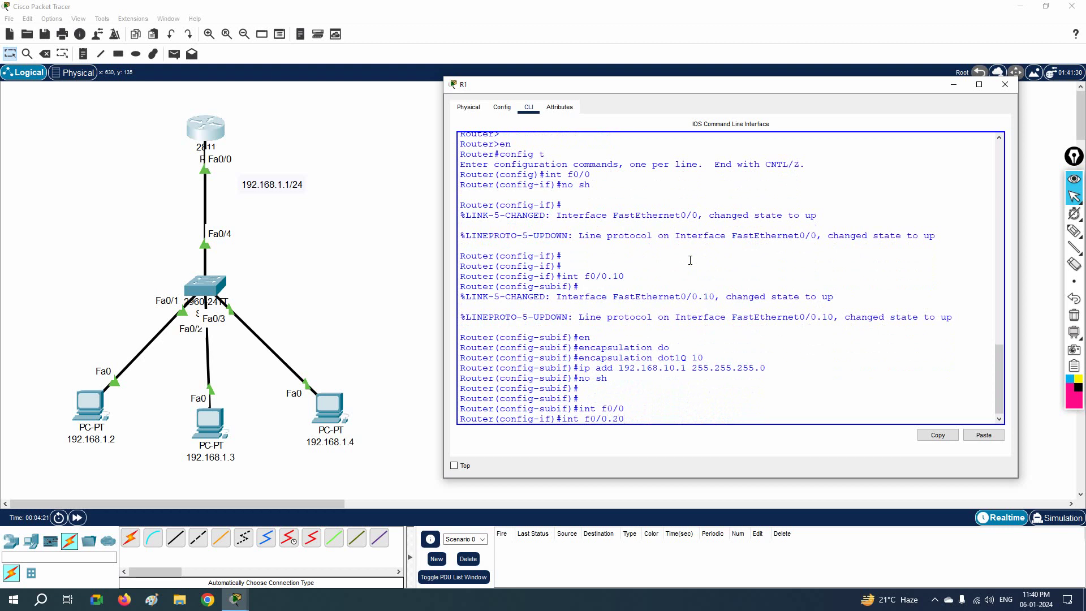
{"action": "key", "text": "Return"}
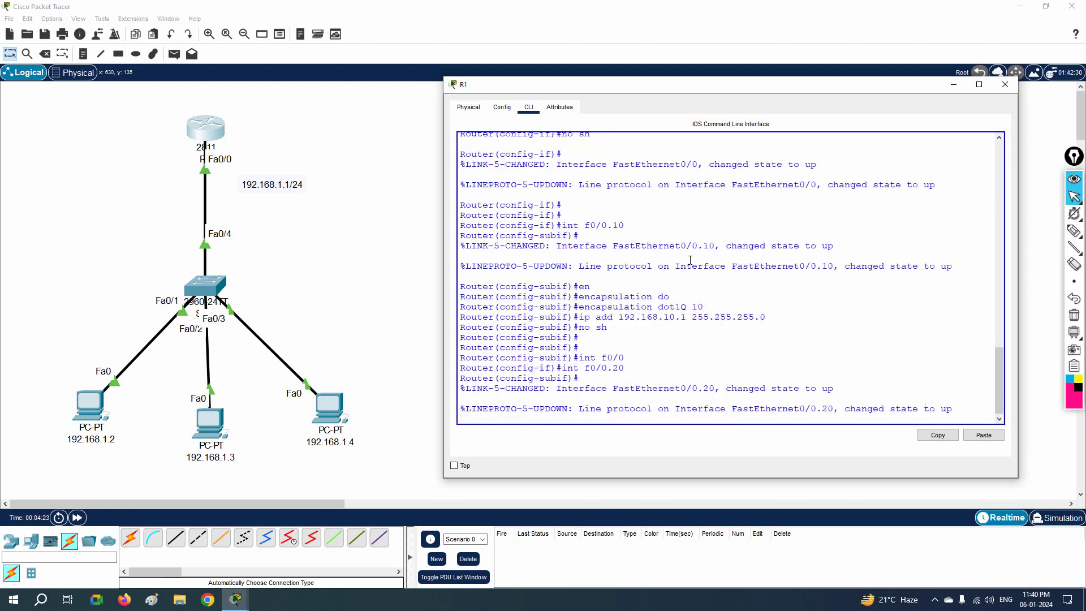
{"action": "key", "text": "Return"}
{"action": "type", "text": "en"}
{"action": "key", "text": "Tab"}
{"action": "type", "text": "do"}
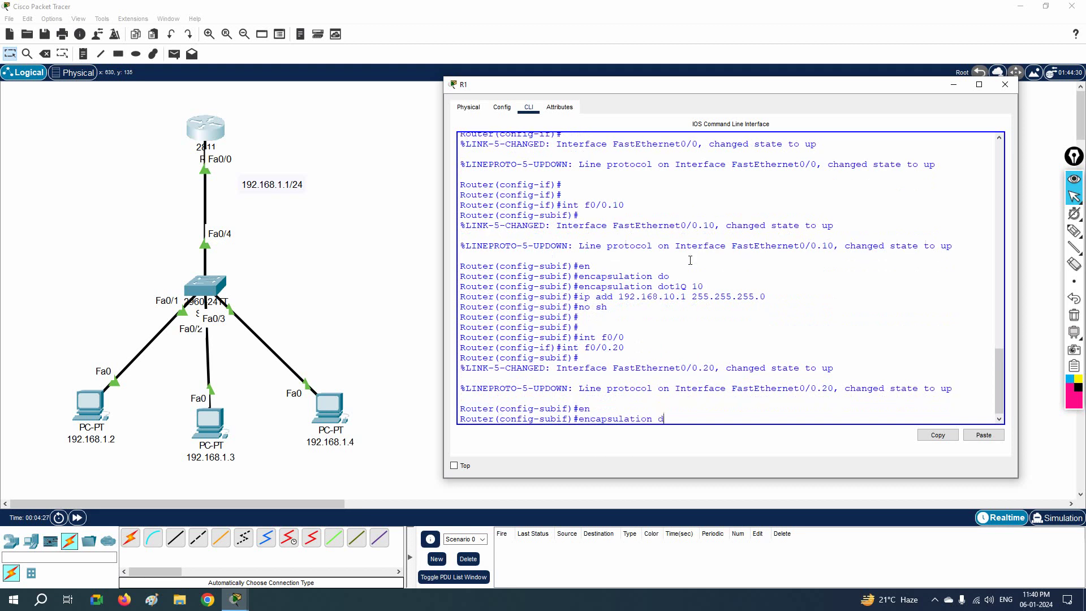
{"action": "key", "text": "Tab"}
{"action": "type", "text": "20"}
{"action": "key", "text": "Return"}
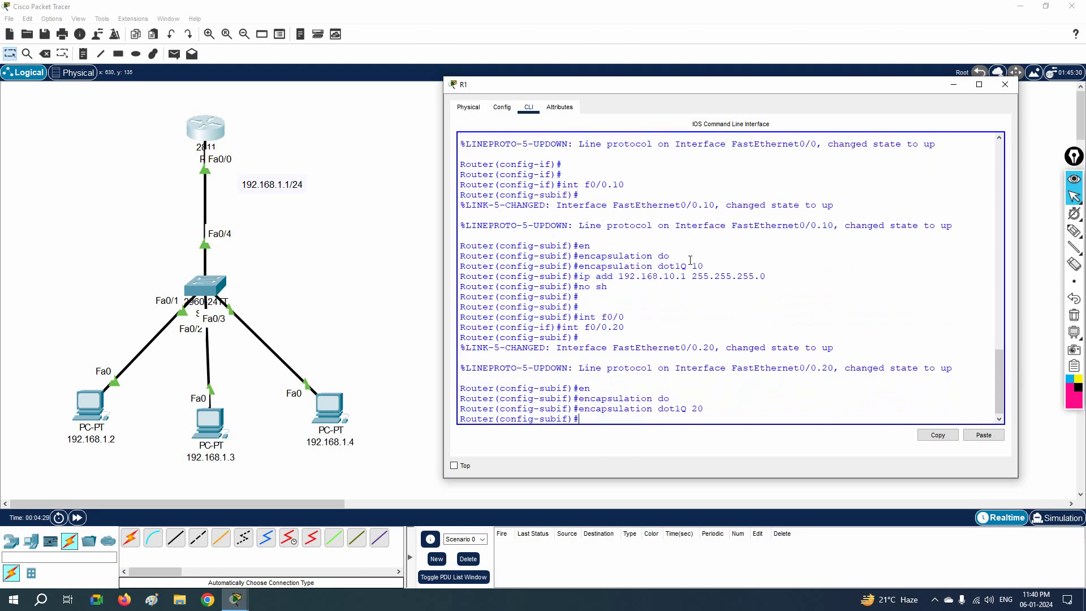
- Assign IP address 192.168.20.1 with mask 255.255.255.0 to subinterface f0/0.20 and enable it with no sh
{"action": "type", "text": "ip add 192.168.20.1 255.255.255.0"}
{"action": "key", "text": "Return"}
{"action": "type", "text": "no "}
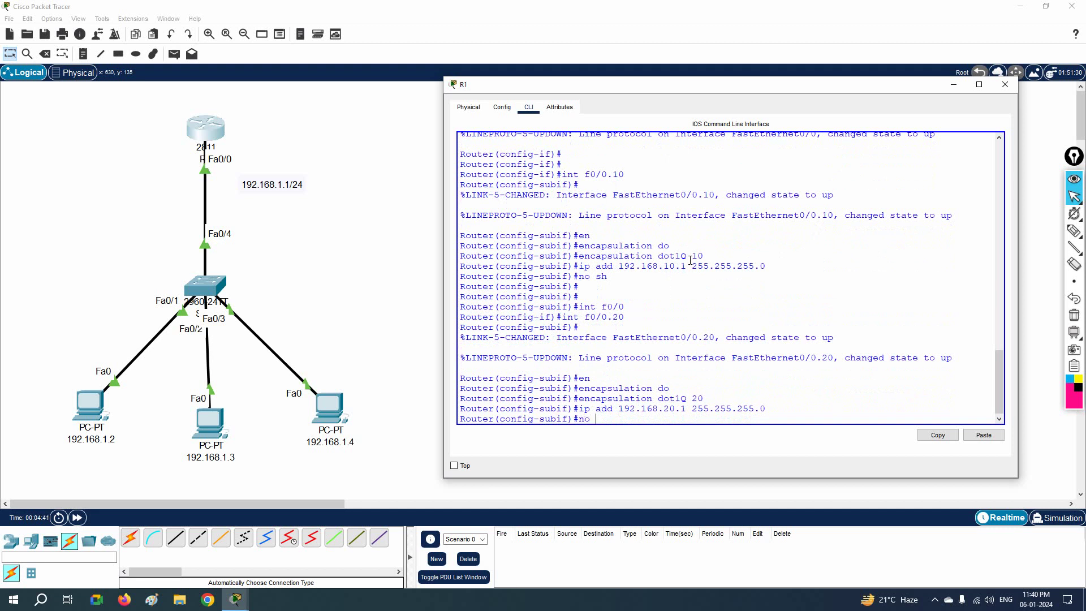
{"action": "type", "text": "sh"}
{"action": "key", "text": "Return"}
{"action": "key", "text": "Return"}
{"action": "key", "text": "Return"}
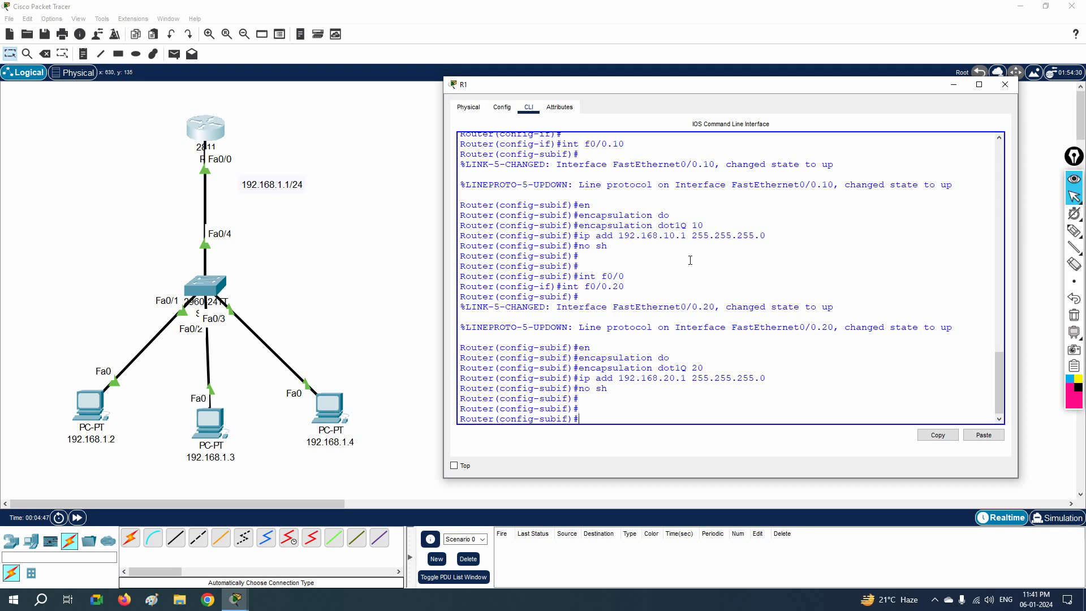
- Change the address note beside the router to 192.168.10.1/24 and 192.168.20.1/24 on two lines and place it near Fa0/0
{"action": "double_click", "coordinate": [283, 185]}
{"action": "left_click_drag", "start_coordinate": [283, 180], "coordinate": [272, 180]}
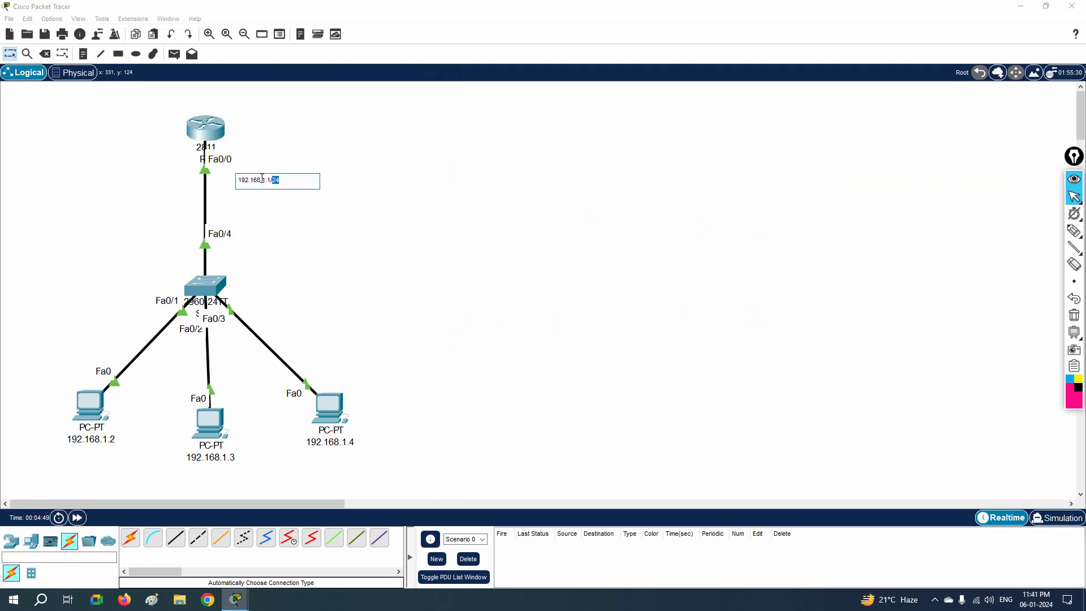
{"action": "left_click", "coordinate": [263, 179]}
{"action": "type", "text": "0"}
{"action": "key", "text": "Return"}
{"action": "left_click", "coordinate": [388, 225]}
{"action": "left_click_drag", "start_coordinate": [255, 195], "coordinate": [248, 173]}
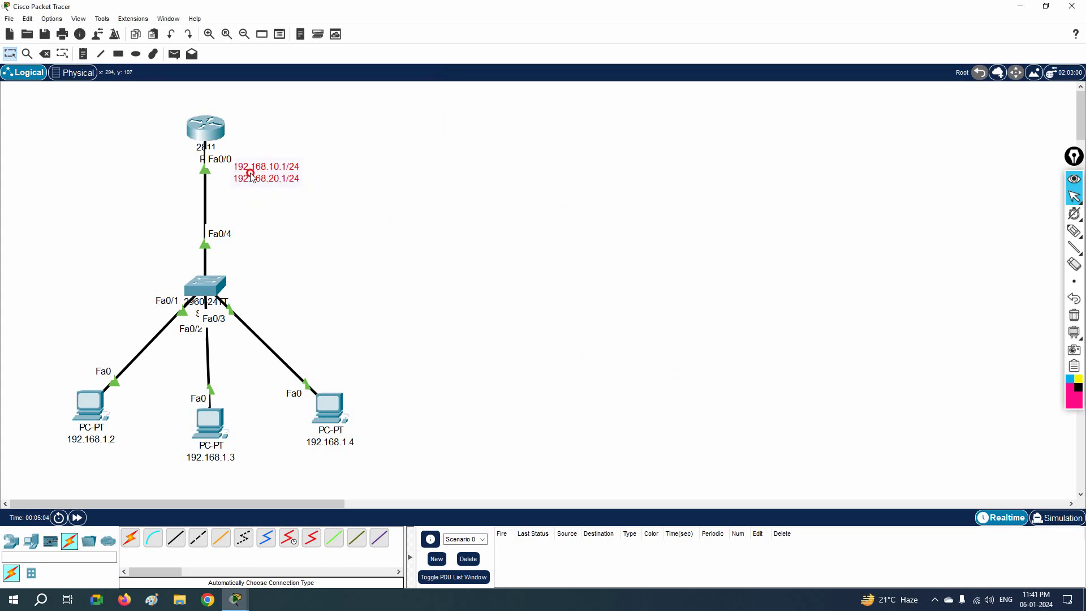
- Rename the PC connected to switch port Fa0/1 as 192.168.10.2 and copy that address
{"action": "left_click", "coordinate": [103, 439]}
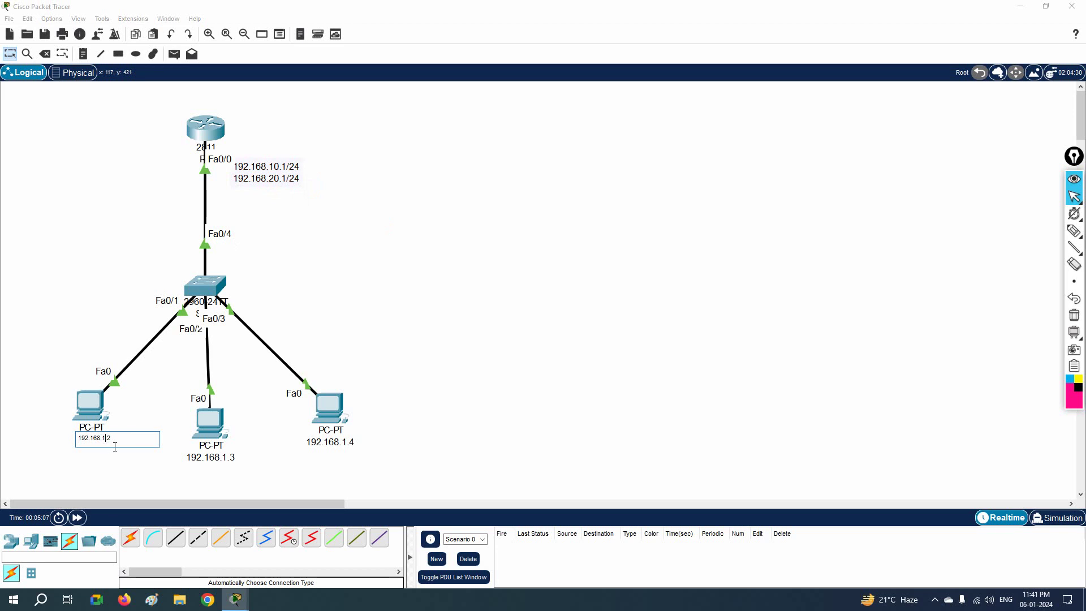
{"action": "type", "text": "0"}
{"action": "left_click_drag", "start_coordinate": [126, 439], "coordinate": [48, 437]}
{"action": "key", "text": "ctrl+c"}
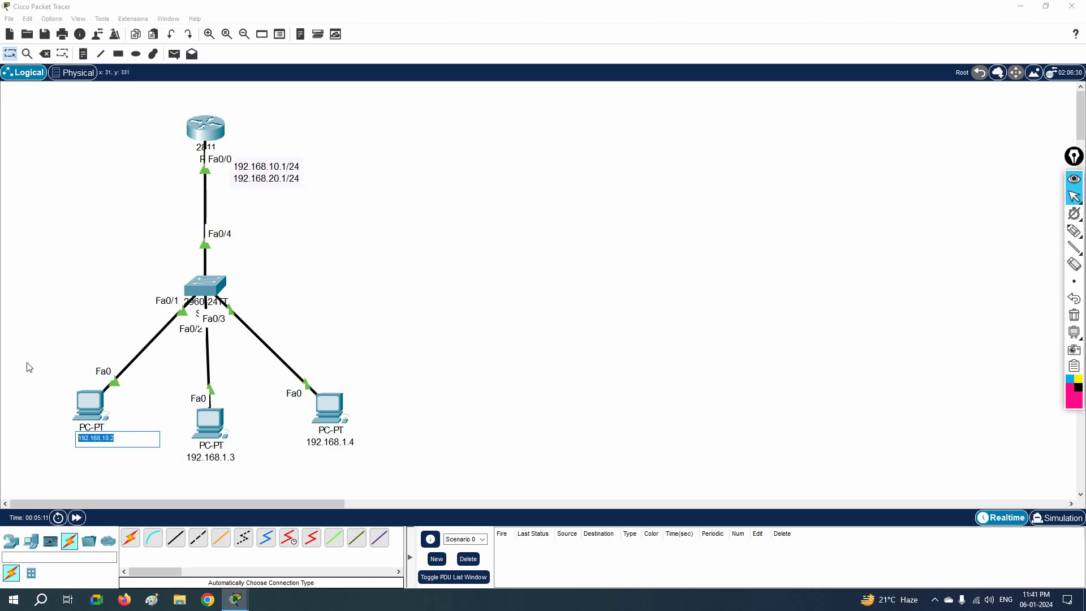
- Set the first PC's static IPv4 address to 192.168.10.2 and its default gateway to 192.168.10.1
{"action": "left_click", "coordinate": [90, 404]}
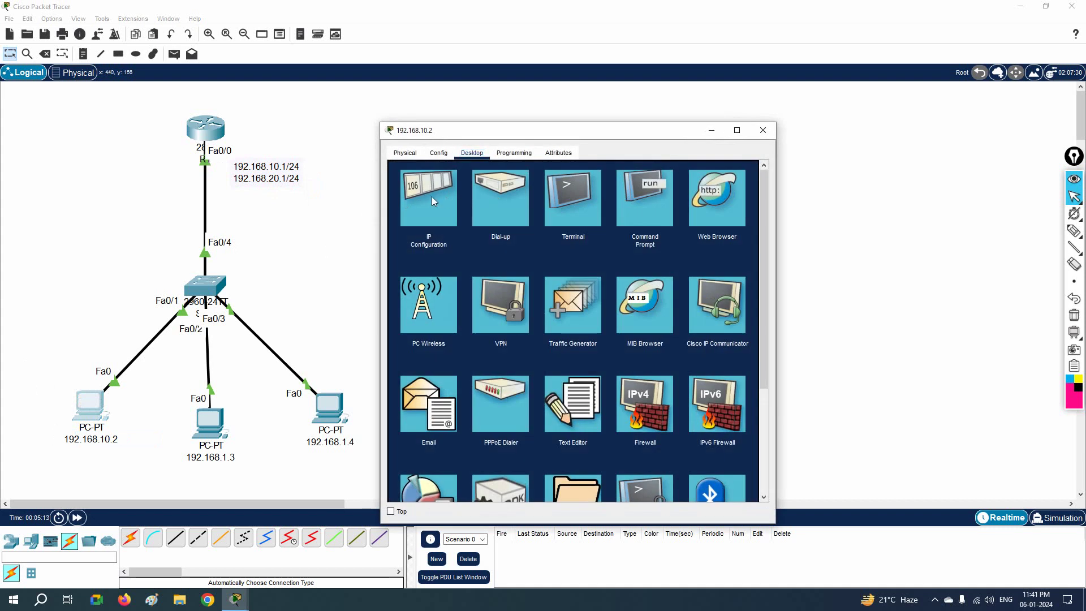
{"action": "left_click", "coordinate": [433, 201]}
{"action": "left_click_drag", "start_coordinate": [620, 233], "coordinate": [506, 218]}
{"action": "key", "text": "ctrl+v"}
{"action": "left_click", "coordinate": [544, 261]}
{"action": "left_click", "coordinate": [550, 262]}
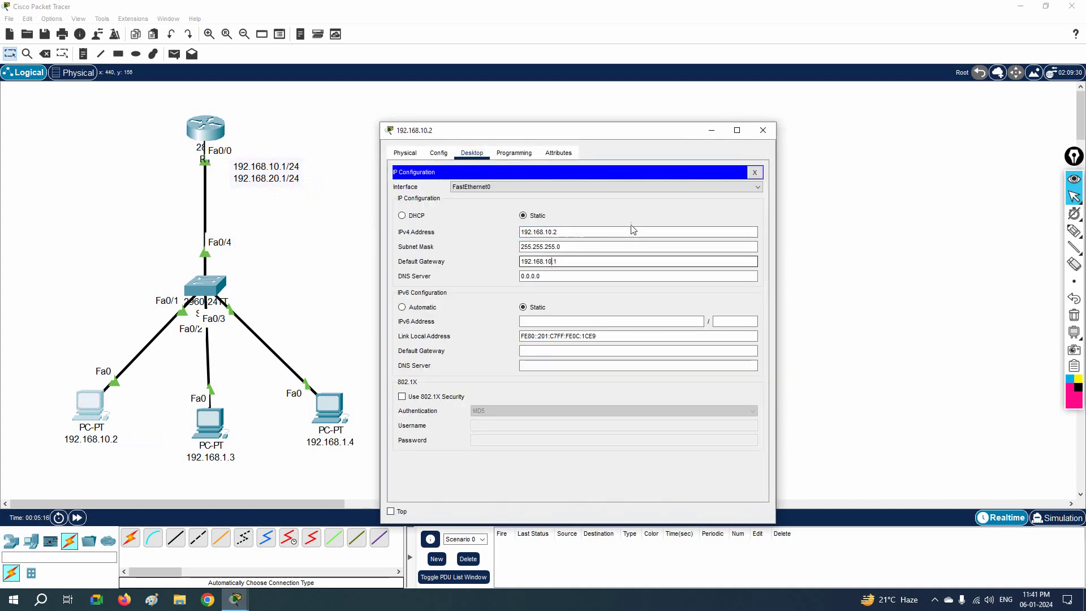
{"action": "left_click", "coordinate": [763, 130]}
- Rename the PC connected to switch port Fa0/2 as 192.168.10.3
{"action": "left_click", "coordinate": [228, 456]}
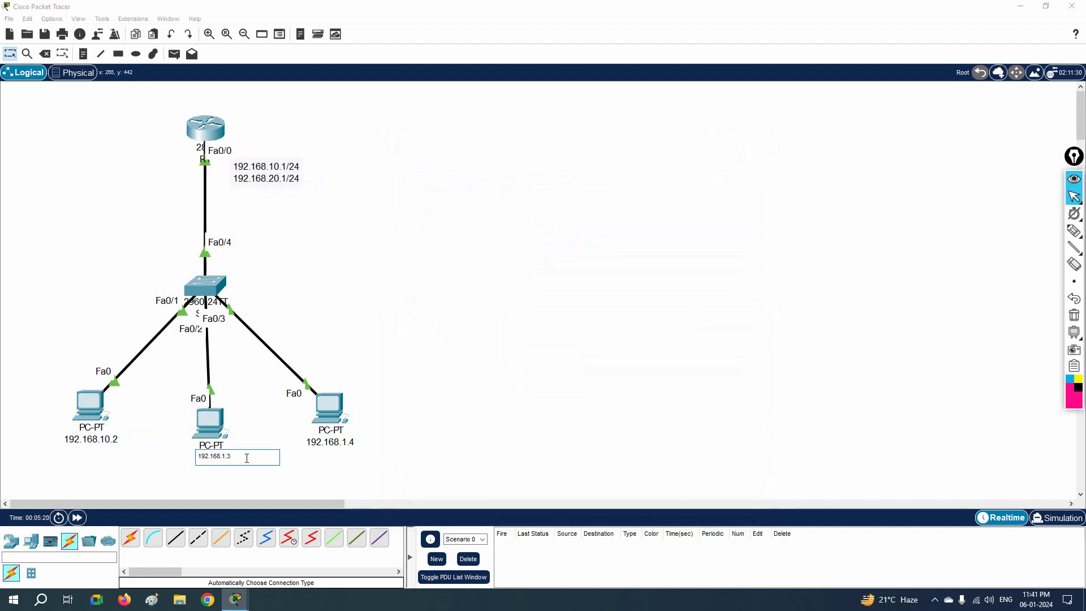
{"action": "type", "text": "0"}
{"action": "left_click_drag", "start_coordinate": [262, 456], "coordinate": [177, 452]}
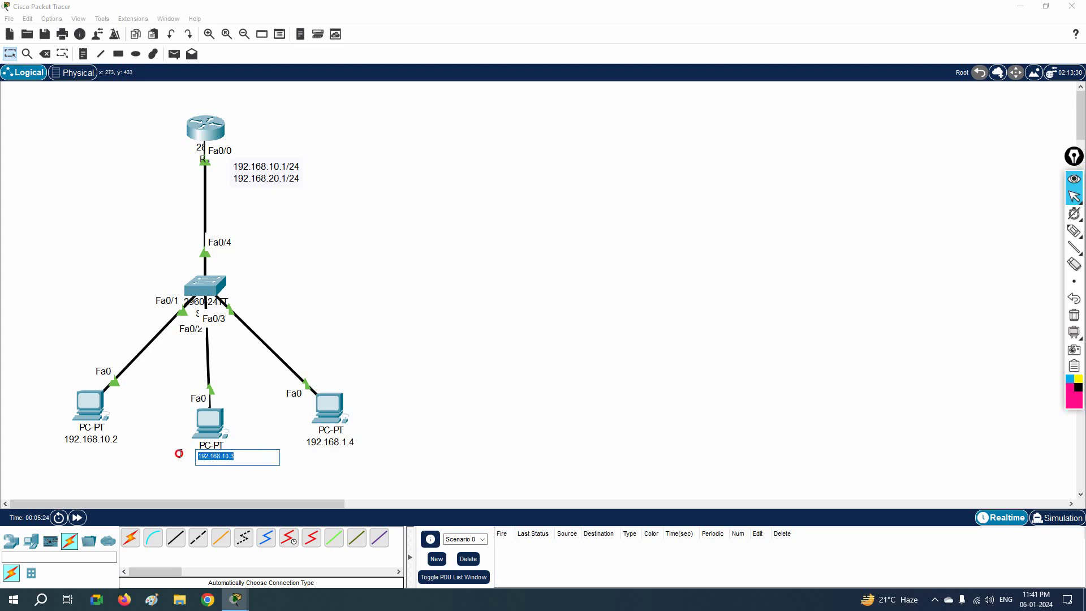
- Set the middle PC's static IPv4 address to 192.168.10.3 and update its default gateway
{"action": "left_click", "coordinate": [211, 424]}
{"action": "left_click", "coordinate": [434, 207]}
{"action": "left_click", "coordinate": [538, 232]}
{"action": "type", "text": "0"}
{"action": "left_click", "coordinate": [548, 261]}
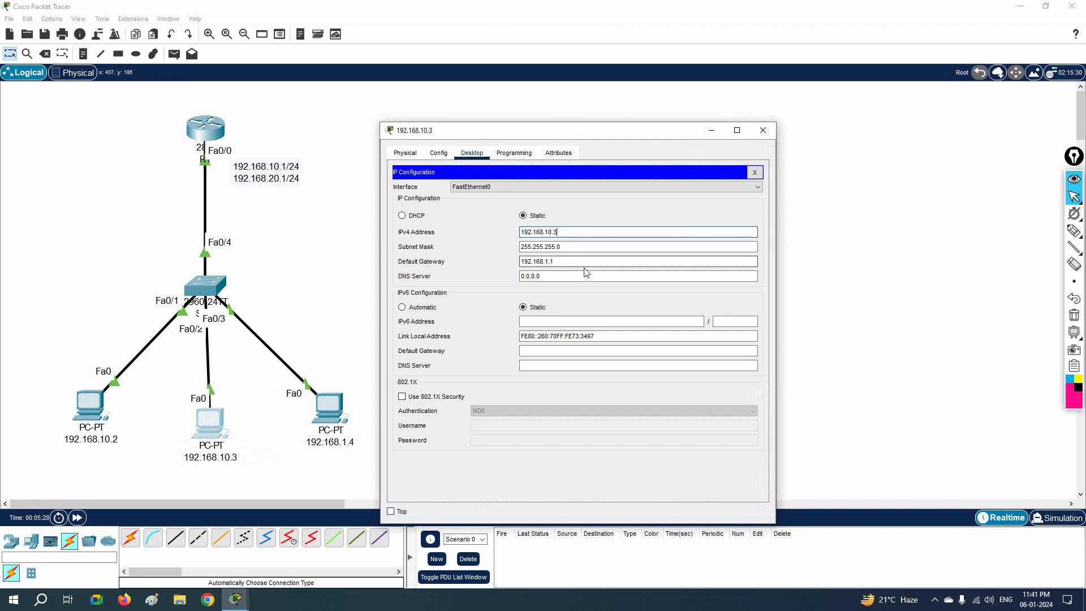
{"action": "left_click", "coordinate": [591, 277]}
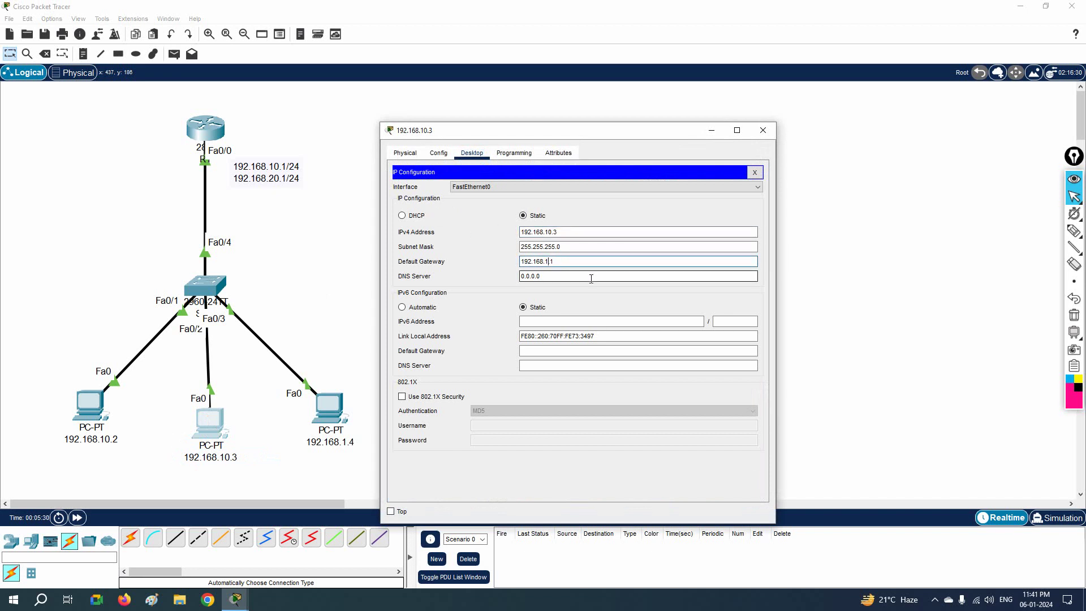
{"action": "left_click", "coordinate": [763, 131]}
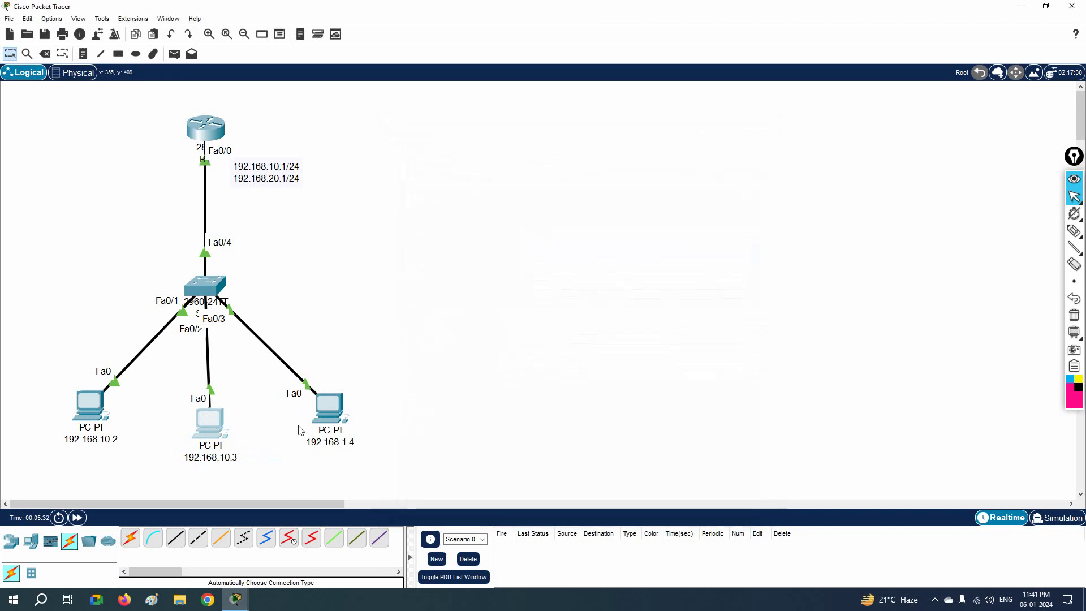
- Rename the PC connected to switch port Fa0/3 as 192.168.20.2
{"action": "left_click", "coordinate": [340, 442]}
{"action": "double_click", "coordinate": [343, 441]}
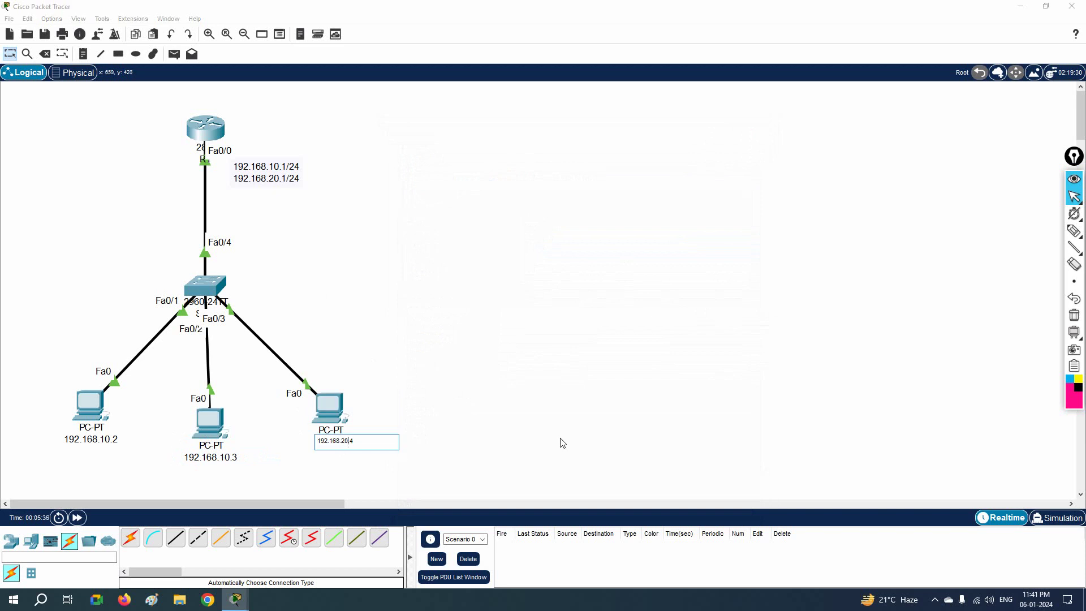
{"action": "key", "text": "BackSpace"}
{"action": "type", "text": "2"}
{"action": "key", "text": "ctrl+a"}
- Set the third PC's static IPv4 address to 192.168.20.2 and its default gateway to 192.168.20.1
{"action": "left_click", "coordinate": [335, 404]}
{"action": "left_click", "coordinate": [430, 195]}
{"action": "left_click_drag", "start_coordinate": [557, 232], "coordinate": [547, 262]}
{"action": "type", "text": "20.2"}
{"action": "key", "text": "BackSpace"}
{"action": "type", "text": "20.1"}
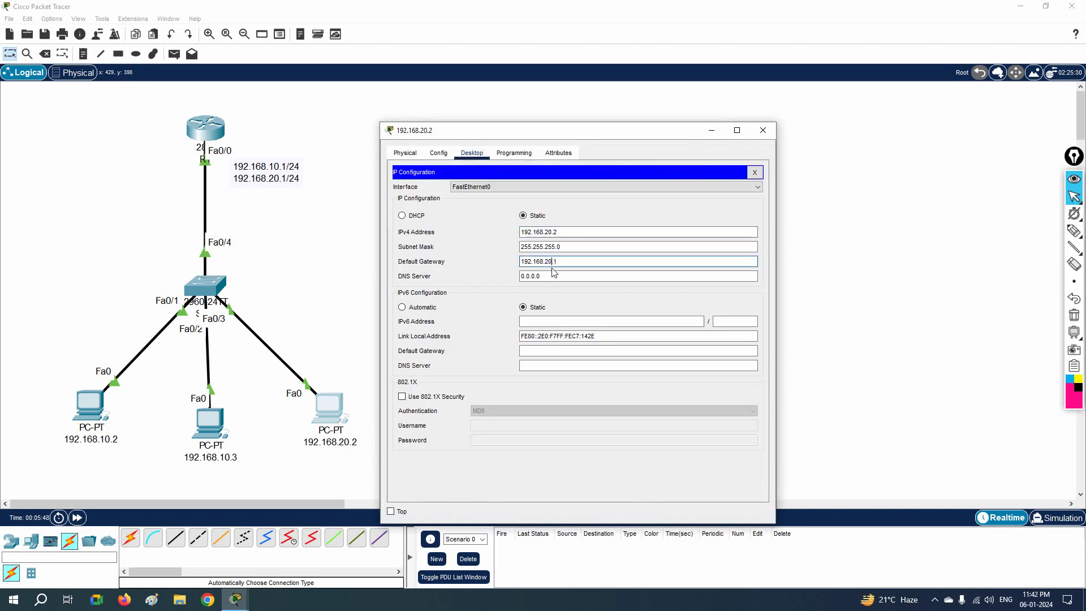
{"action": "left_click", "coordinate": [763, 130]}
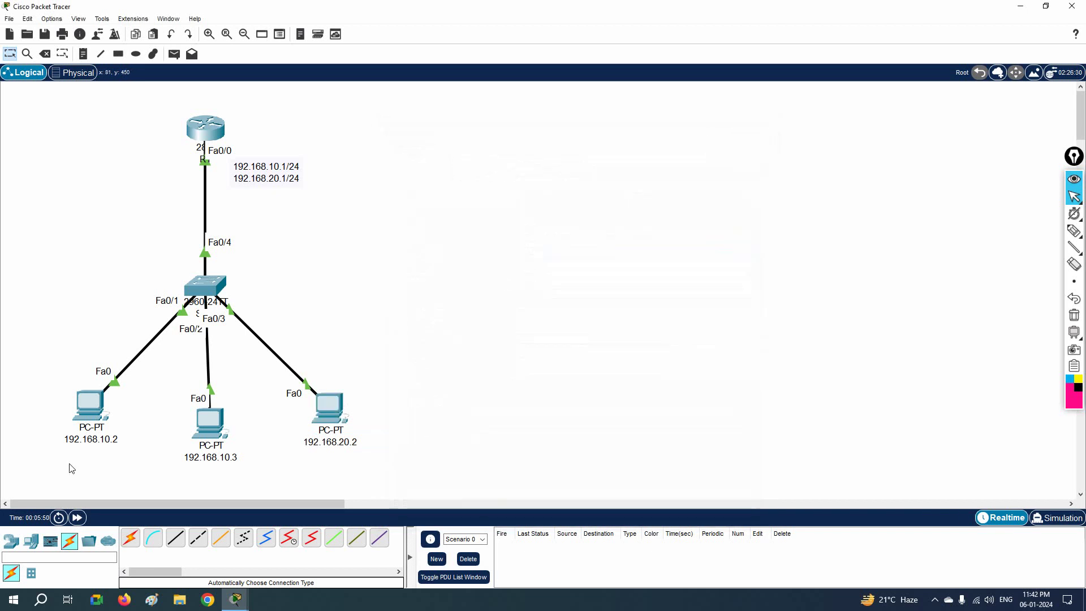
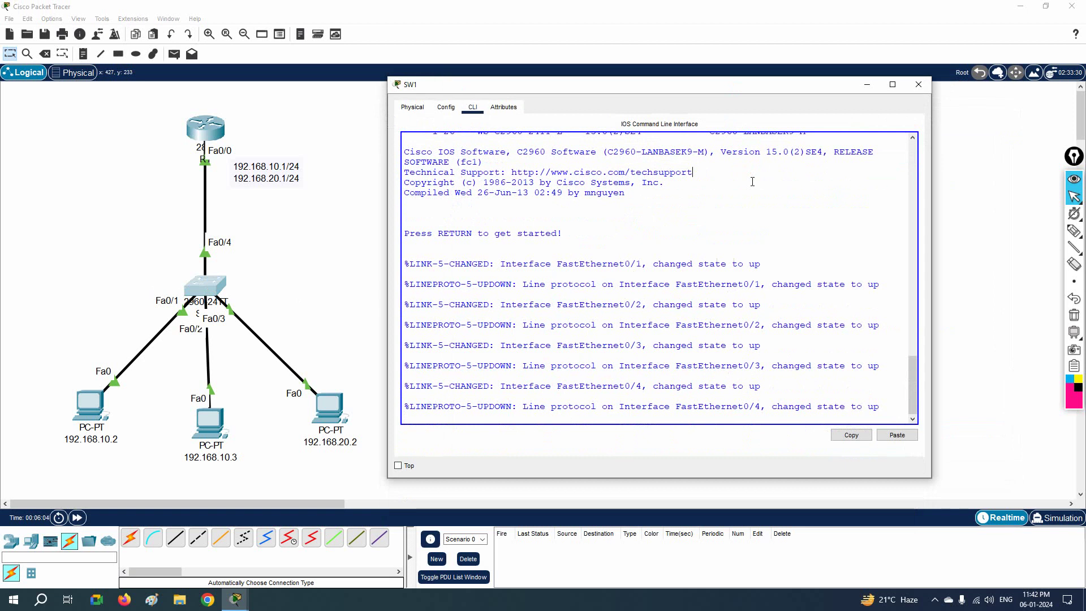
- Enter privileged and global configuration mode on the switch and set its hostname to SW1
{"action": "type", "text": "en"}
{"action": "key", "text": "Return"}
{"action": "type", "text": "config t"}
{"action": "key", "text": "Return"}
{"action": "type", "text": "host"}
{"action": "key", "text": "Tab"}
{"action": "type", "text": "SW1"}
{"action": "key", "text": "Return"}
- Create VLAN 10 named IT and VLAN 20 named Sale on SW1
{"action": "type", "text": "vlan 10"}
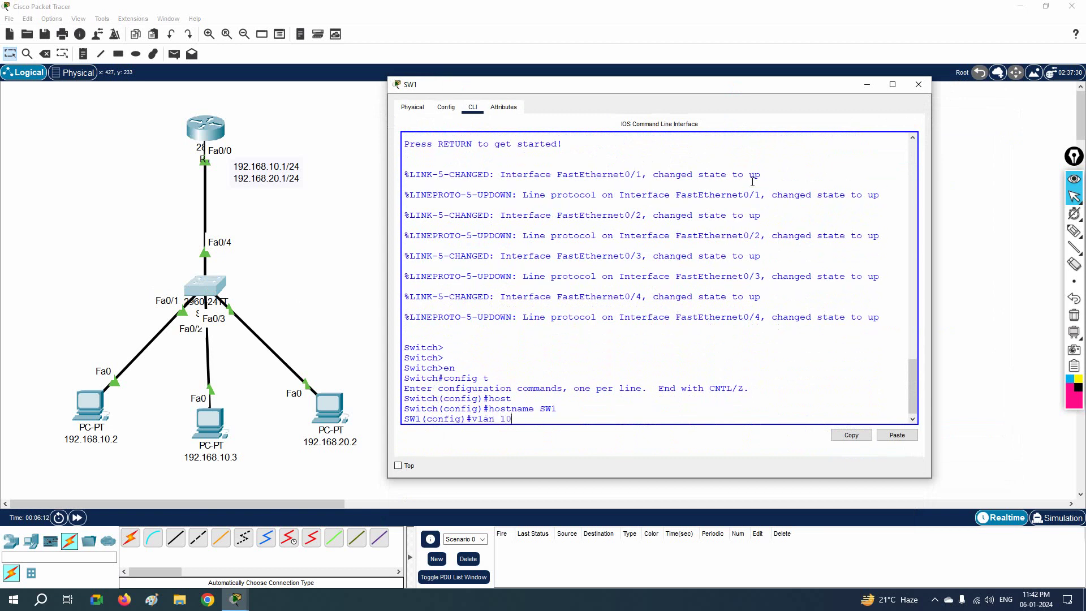
{"action": "key", "text": "Return"}
{"action": "type", "text": "name IT"}
{"action": "key", "text": "Return"}
{"action": "type", "text": "vlan 20"}
{"action": "key", "text": "Return"}
{"action": "type", "text": "name SAl"}
{"action": "key", "text": "BackSpace"}
{"action": "type", "text": "ale"}
{"action": "key", "text": "Return"}
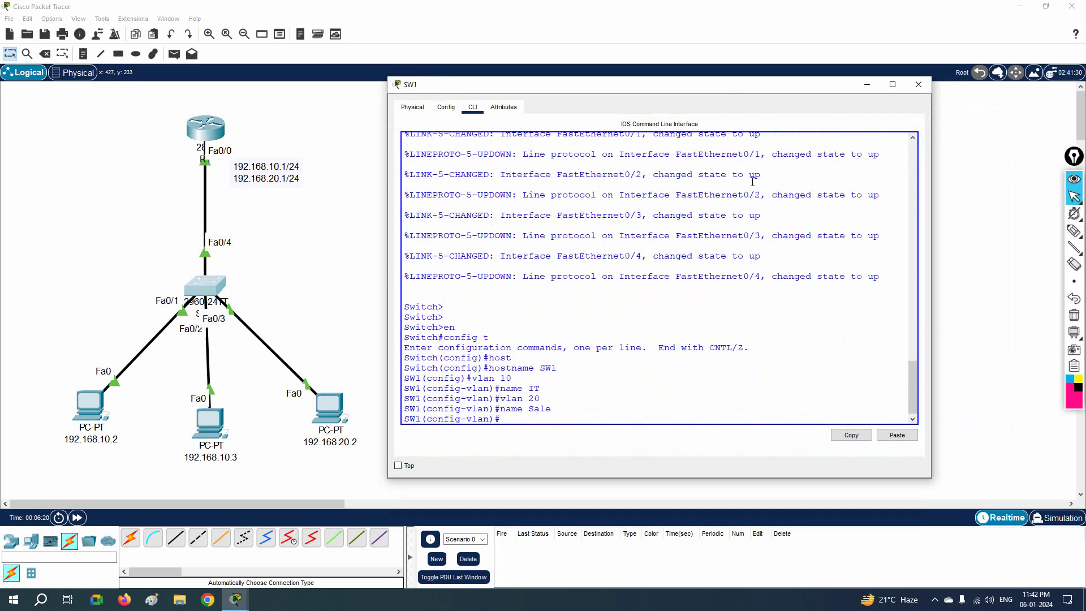
- Try to select the interface range f0/1-2 from VLAN configuration mode on SW1
{"action": "type", "text": "int ra"}
{"action": "key", "text": "Tab"}
{"action": "type", "text": "f0/1"}
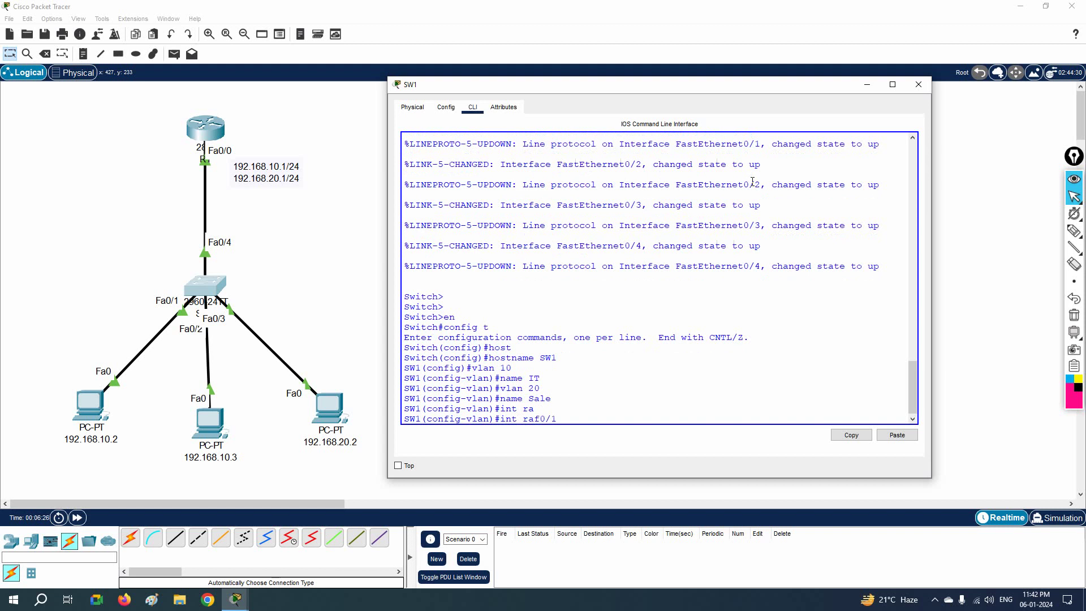
{"action": "type", "text": "-2"}
{"action": "key", "text": "Return"}
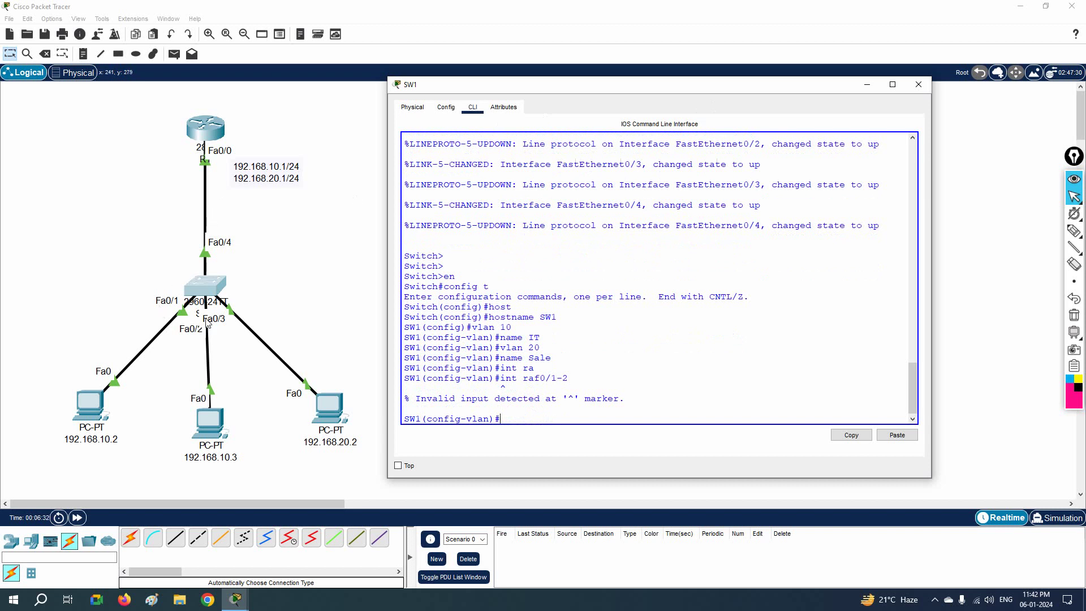
{"action": "mouse_move", "coordinate": [210, 420]}
{"action": "left_mouse_down"}
{"action": "mouse_move", "coordinate": [230, 423]}
{"action": "mouse_move", "coordinate": [201, 422]}
{"action": "left_mouse_up"}
{"action": "left_click", "coordinate": [215, 288]}
{"action": "type", "text": "int r"}
{"action": "key", "text": "Tab"}
{"action": "type", "text": "an"}
{"action": "key", "text": "Tab"}
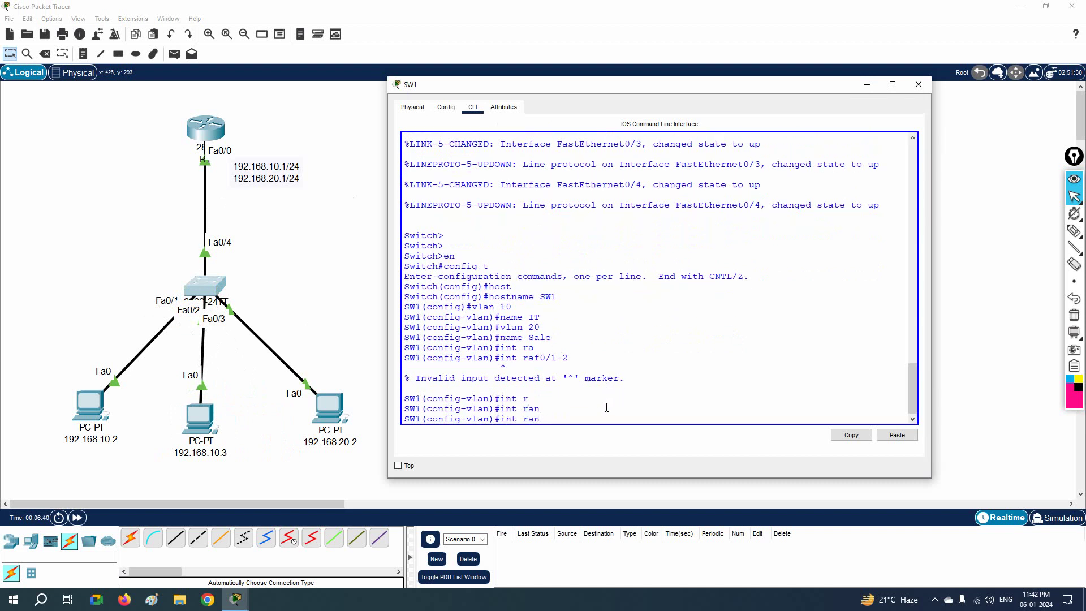
{"action": "key", "text": "BackSpace"}
{"action": "key", "text": "BackSpace"}
{"action": "key", "text": "BackSpace"}
{"action": "key", "text": "BackSpace"}
{"action": "key", "text": "BackSpace"}
{"action": "key", "text": "BackSpace"}
- Return SW1 to global configuration mode and set interface range f0/1-2 to switchport mode access
{"action": "type", "text": "exit"}
{"action": "key", "text": "Return"}
{"action": "type", "text": "int r"}
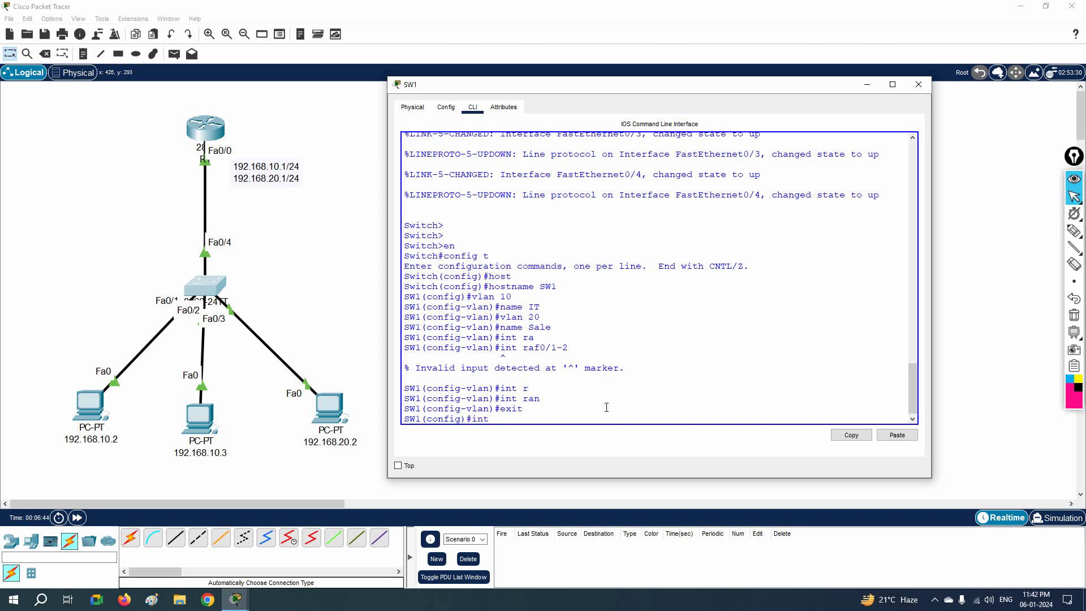
{"action": "key", "text": "Tab"}
{"action": "type", "text": "f0/1"}
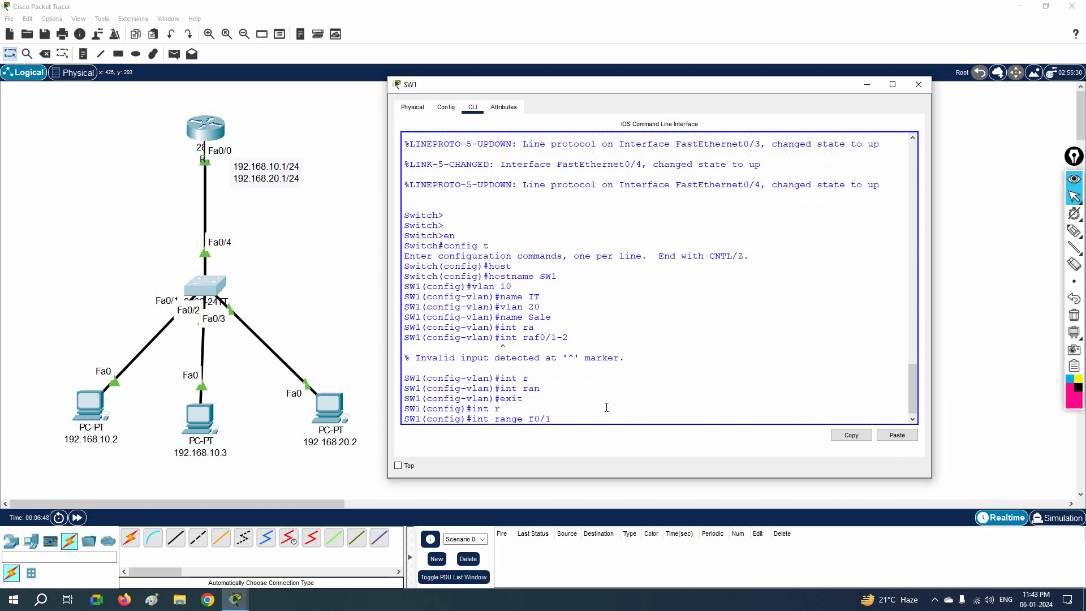
{"action": "type", "text": "-2"}
{"action": "key", "text": "Return"}
{"action": "type", "text": "sw"}
{"action": "key", "text": "Tab"}
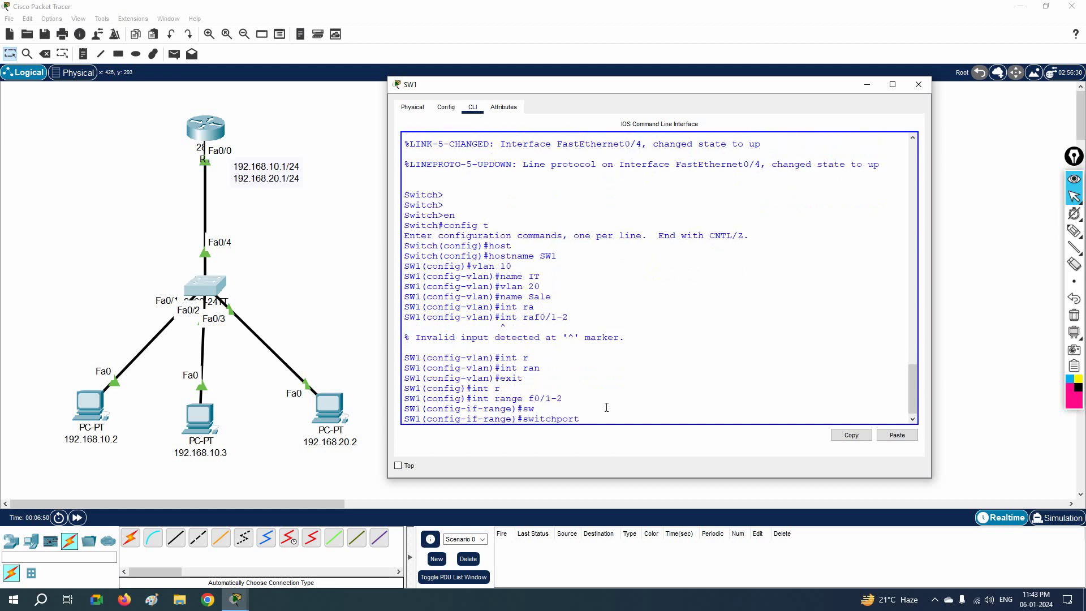
{"action": "type", "text": "m"}
{"action": "key", "text": "Tab"}
{"action": "type", "text": "ac"}
{"action": "key", "text": "Return"}
- Assign SW1's interface range f0/1-2 to access VLAN 10
{"action": "type", "text": "sw"}
{"action": "key", "text": "Tab"}
{"action": "type", "text": "acc"}
{"action": "key", "text": "Tab"}
{"action": "type", "text": "vla"}
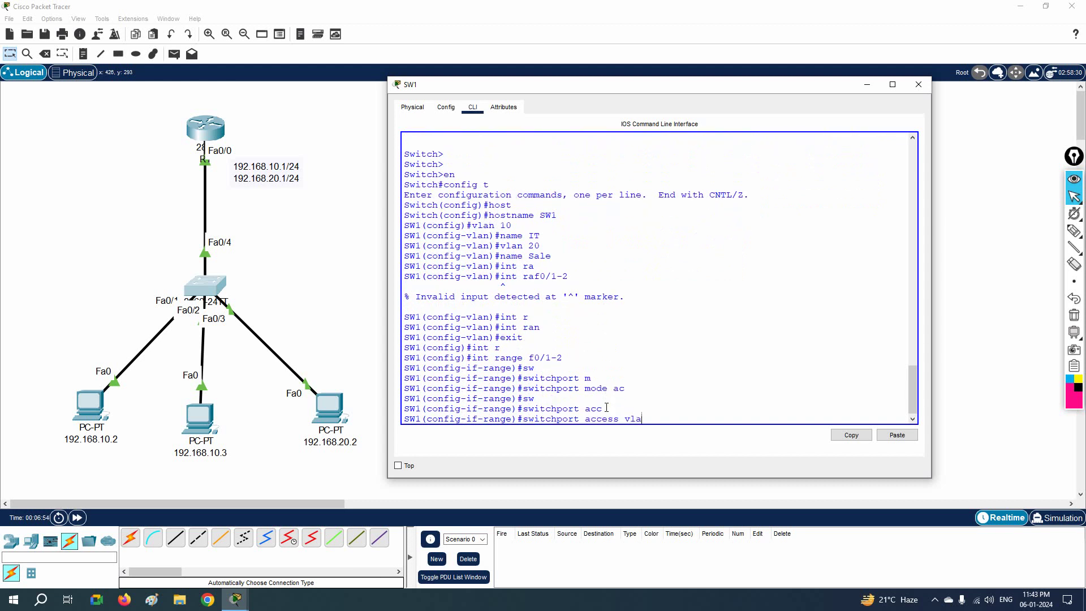
{"action": "type", "text": "n 10"}
{"action": "key", "text": "Return"}
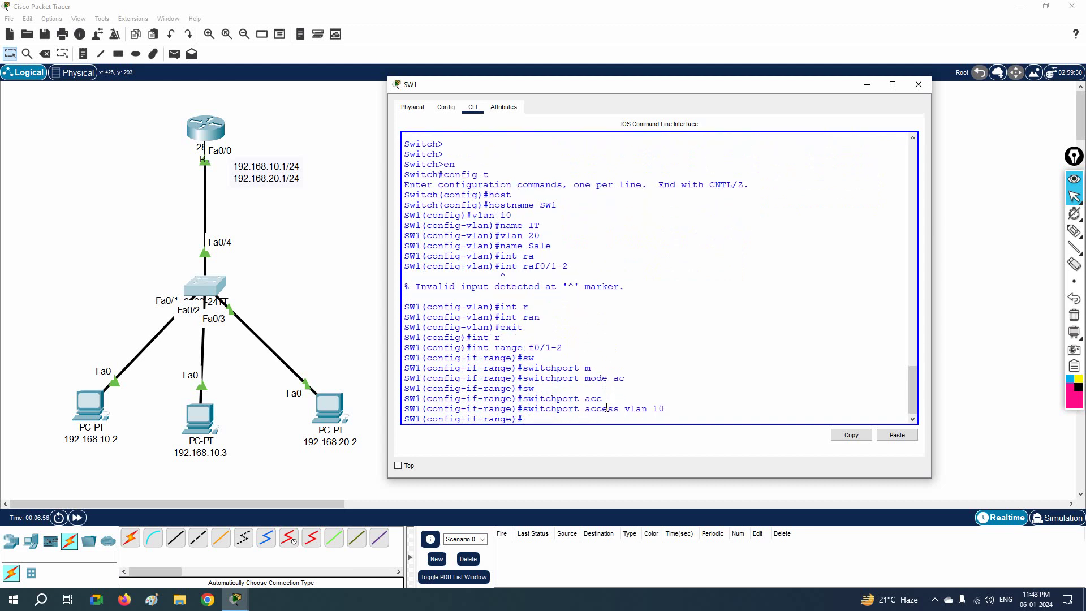
- Set SW1's interface f0/3 to switchport mode access
{"action": "type", "text": "int f0/3"}
{"action": "key", "text": "Return"}
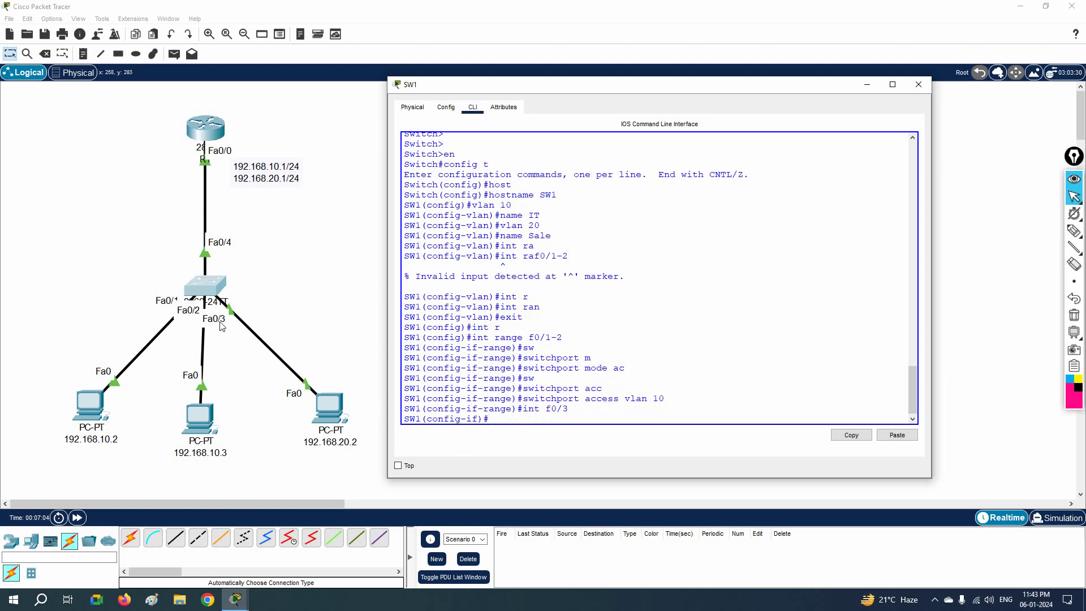
{"action": "type", "text": "sw"}
{"action": "key", "text": "Tab"}
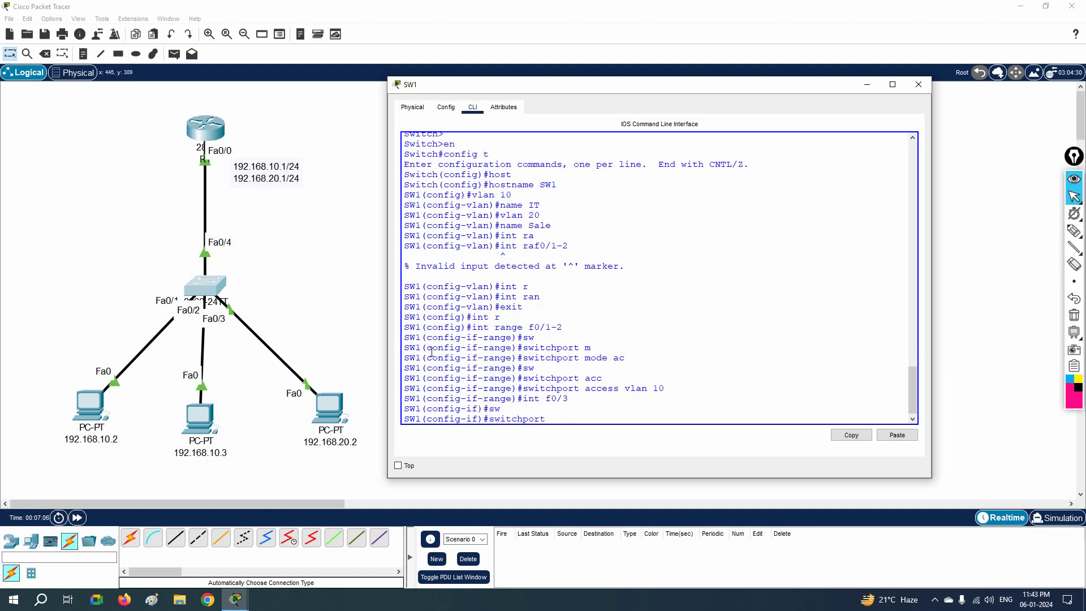
{"action": "type", "text": "mo"}
{"action": "key", "text": "Tab"}
{"action": "type", "text": "acc"}
{"action": "key", "text": "Return"}
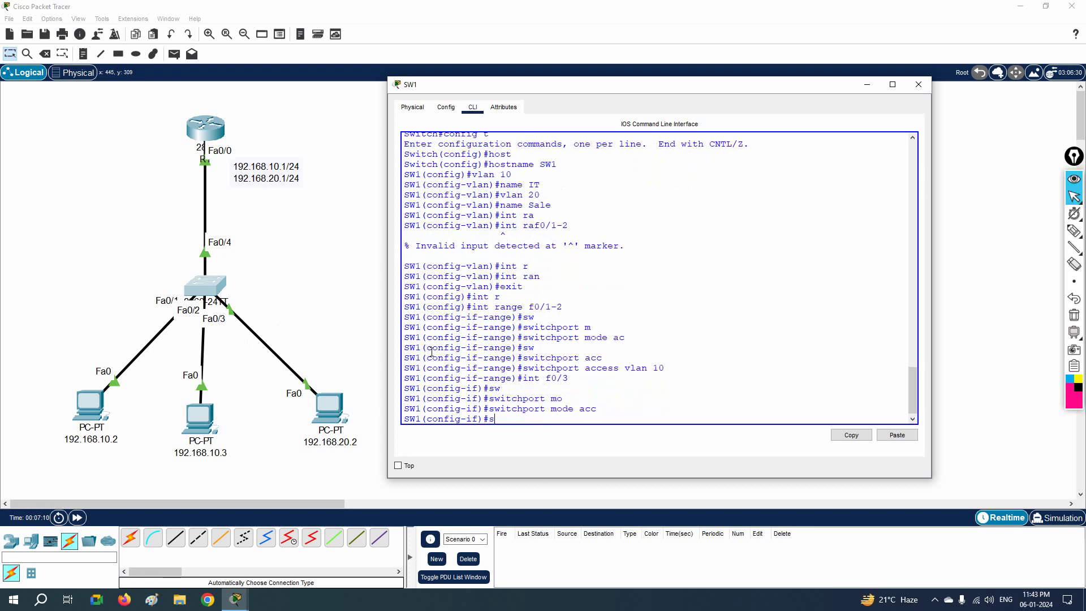
- Assign SW1's interface f0/3 to access VLAN 20
{"action": "type", "text": "sw"}
{"action": "key", "text": "Tab"}
{"action": "type", "text": "acc"}
{"action": "key", "text": "Tab"}
{"action": "type", "text": "vlan"}
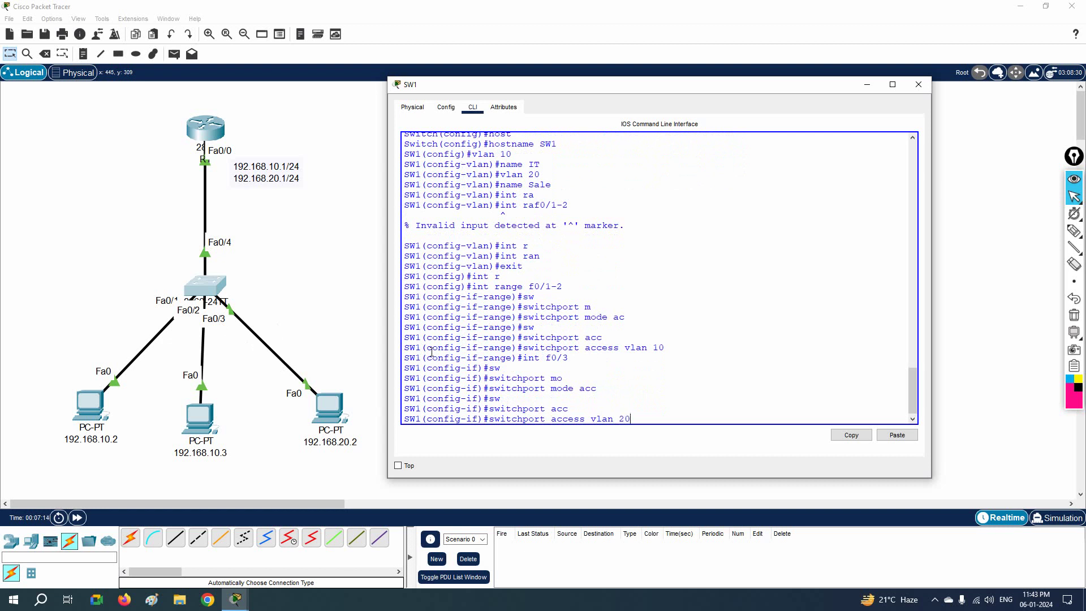
{"action": "type", "text": " 20"}
{"action": "key", "text": "Return"}
{"action": "key", "text": "Return"}
{"action": "key", "text": "Return"}
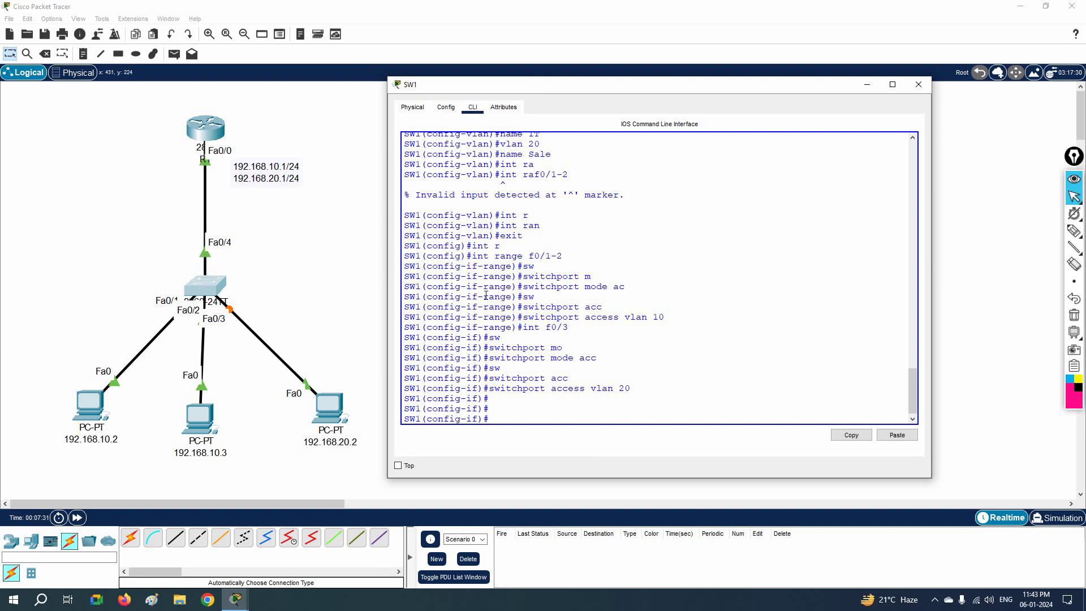
- Select interface f0/4 on SW1 and set it to switchport mode trunk
{"action": "left_click_drag", "start_coordinate": [554, 347], "coordinate": [563, 340]}
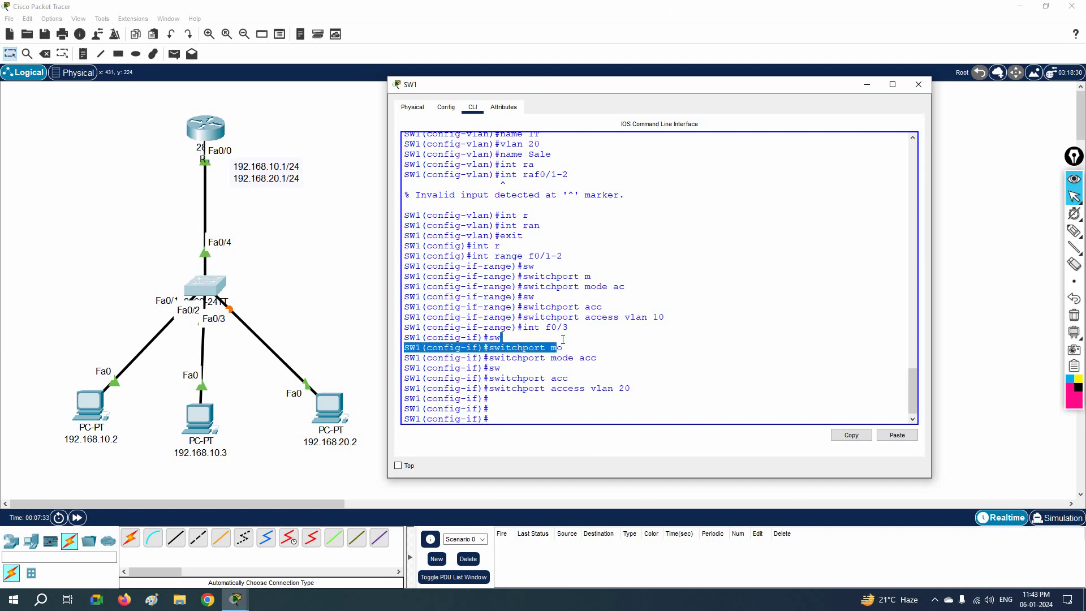
{"action": "type", "text": "int f"}
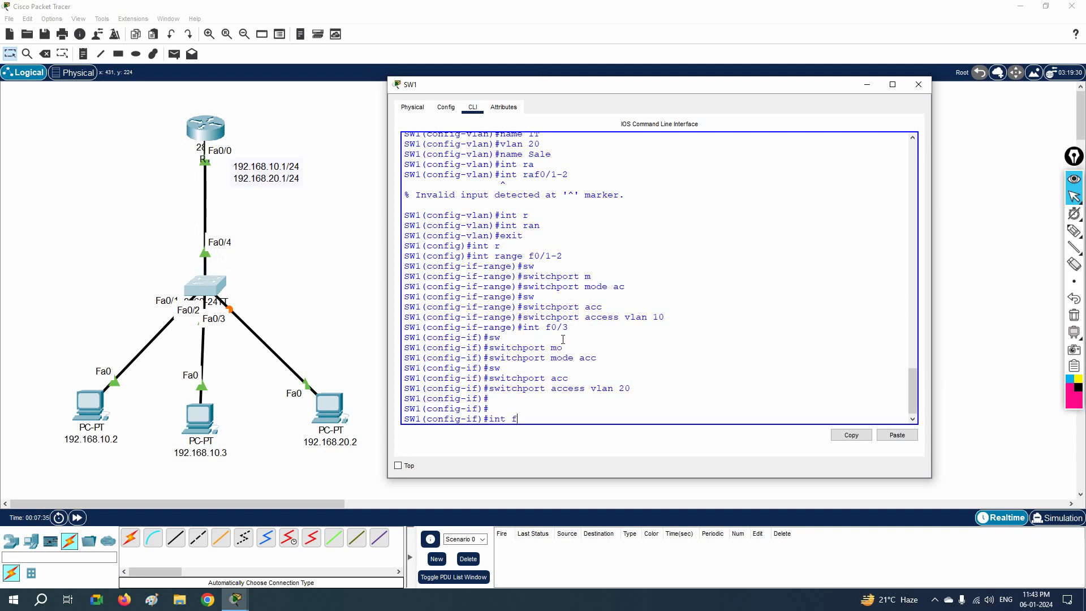
{"action": "type", "text": "0/4"}
{"action": "key", "text": "Return"}
{"action": "type", "text": "sw"}
{"action": "key", "text": "Tab"}
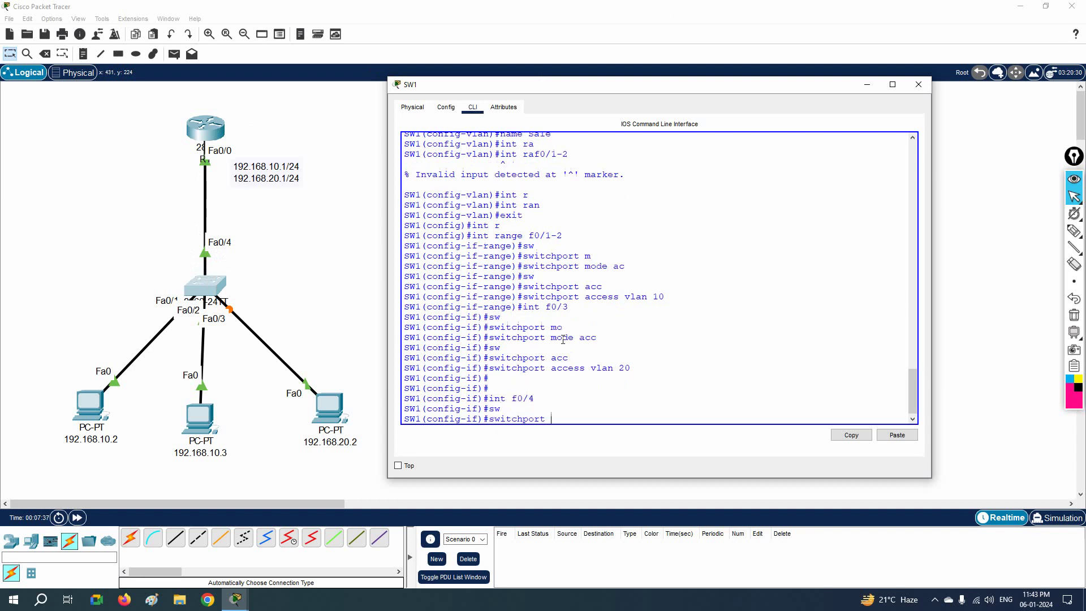
{"action": "type", "text": "mo"}
{"action": "key", "text": "Tab"}
{"action": "type", "text": "tr"}
{"action": "key", "text": "Tab"}
{"action": "key", "text": "Return"}
{"action": "key", "text": "Return"}
{"action": "key", "text": "Return"}
- Return SW1 to privileged EXEC mode and save its running configuration
{"action": "type", "text": "exi"}
{"action": "key", "text": "Tab"}
{"action": "key", "text": "Return"}
{"action": "key", "text": "Return"}
{"action": "key", "text": "Return"}
{"action": "type", "text": "exi"}
{"action": "key", "text": "Tab"}
{"action": "key", "text": "Return"}
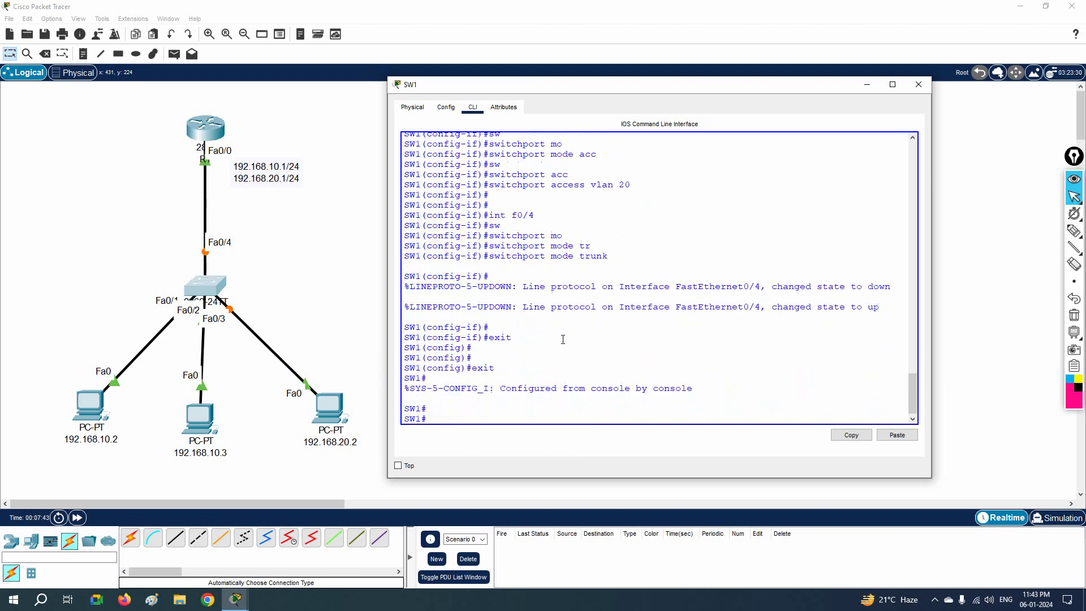
{"action": "key", "text": "Return"}
{"action": "key", "text": "Return"}
{"action": "type", "text": "wr"}
{"action": "key", "text": "Return"}
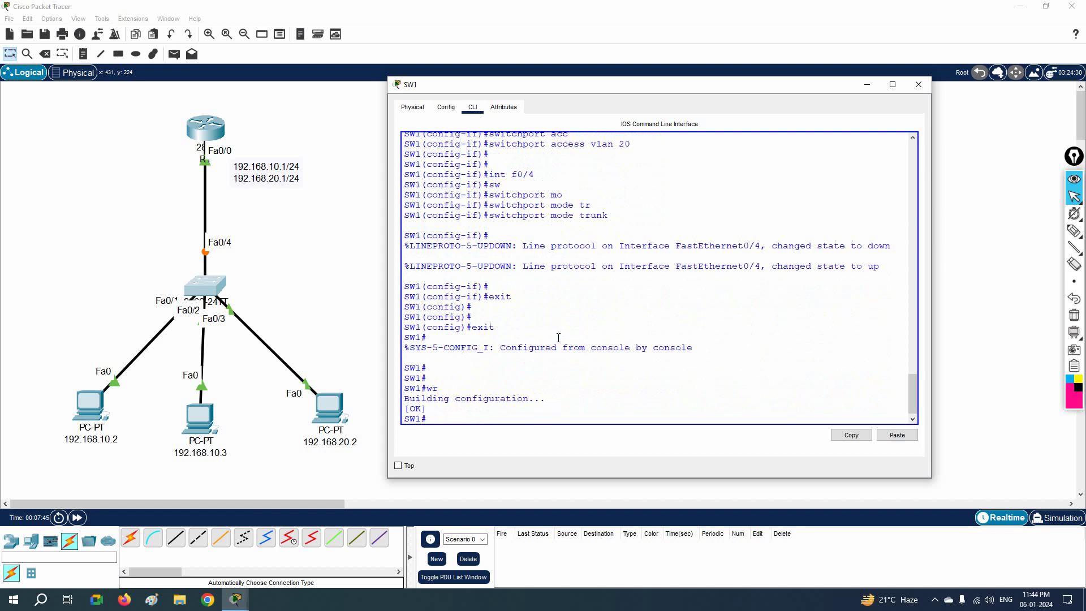
- Ping 192.168.20.2 from the command prompt of PC 192.168.10.2
{"action": "left_click", "coordinate": [90, 411]}
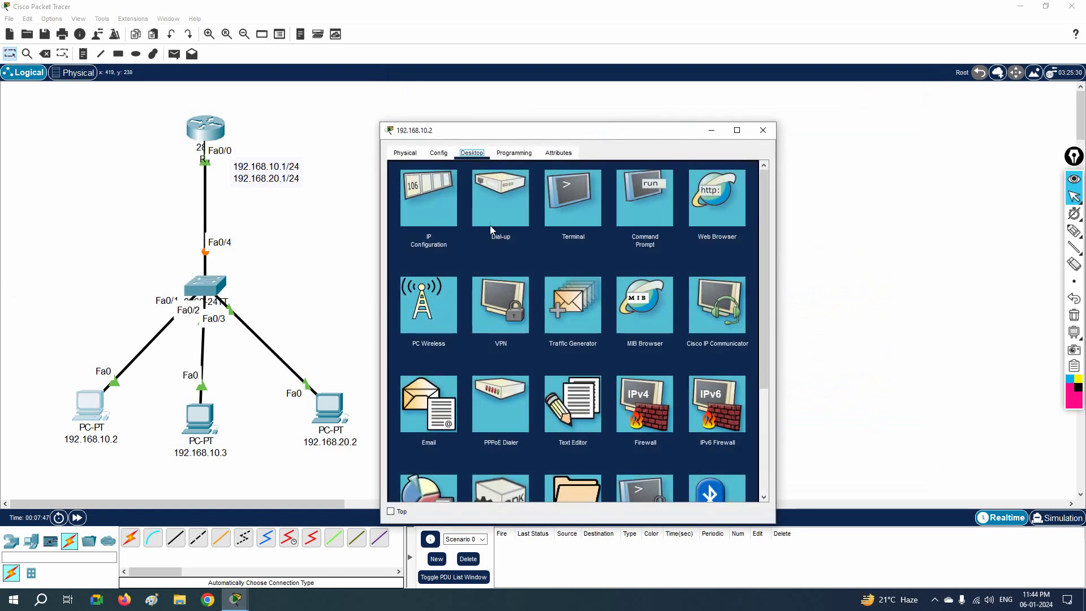
{"action": "left_click", "coordinate": [619, 215]}
{"action": "type", "text": "ping 192.168"}
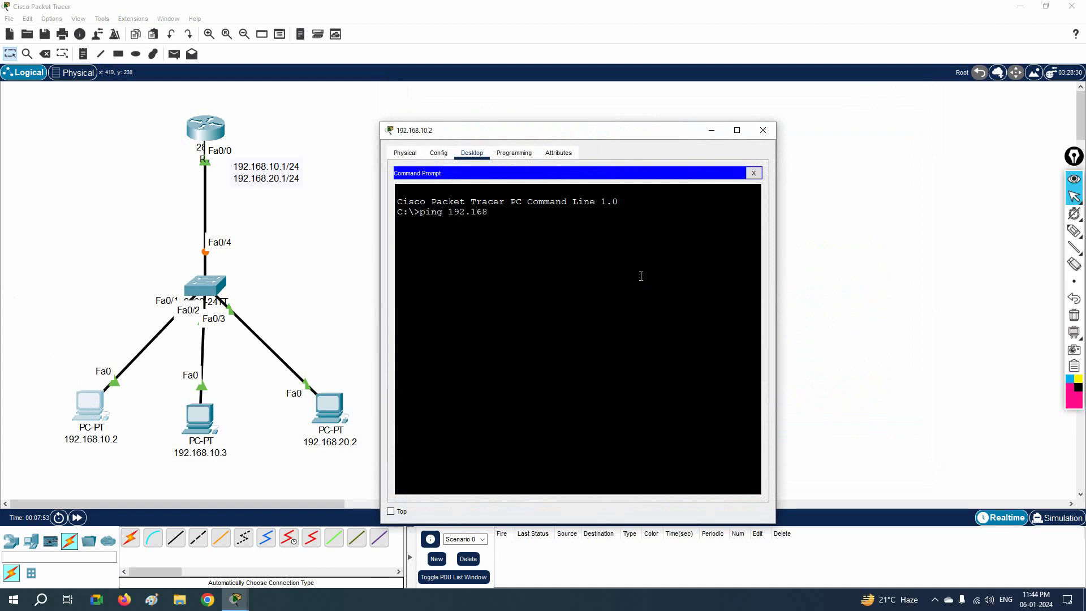
{"action": "type", "text": ".20.2"}
{"action": "key", "text": "Return"}
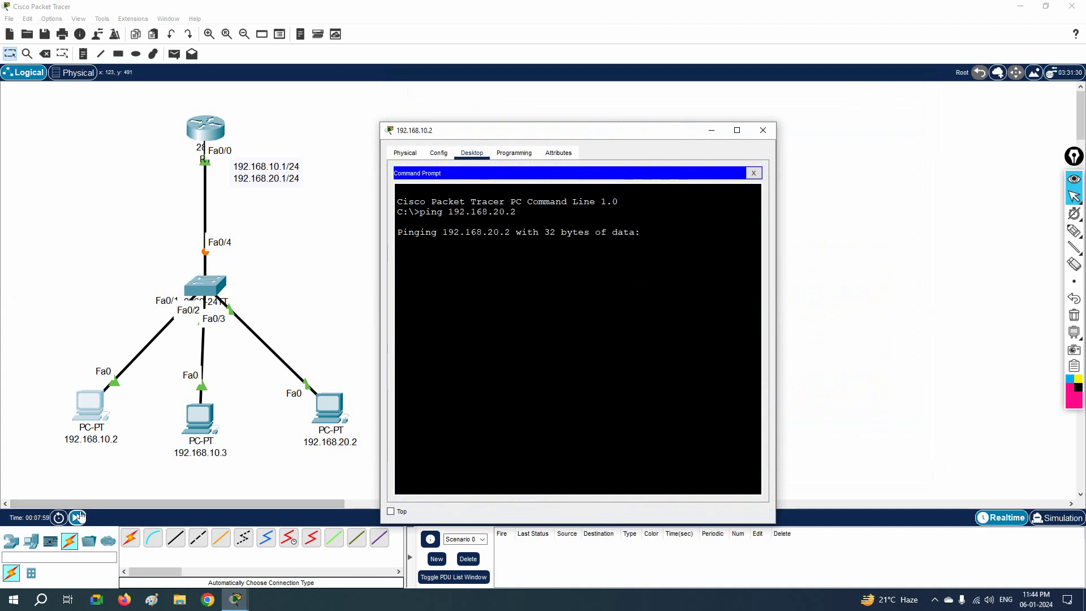
- Fast-forward the simulation time and repeat the ping to 192.168.20.2 from PC 192.168.10.2, checking the replies
{"action": "left_click", "coordinate": [85, 519]}
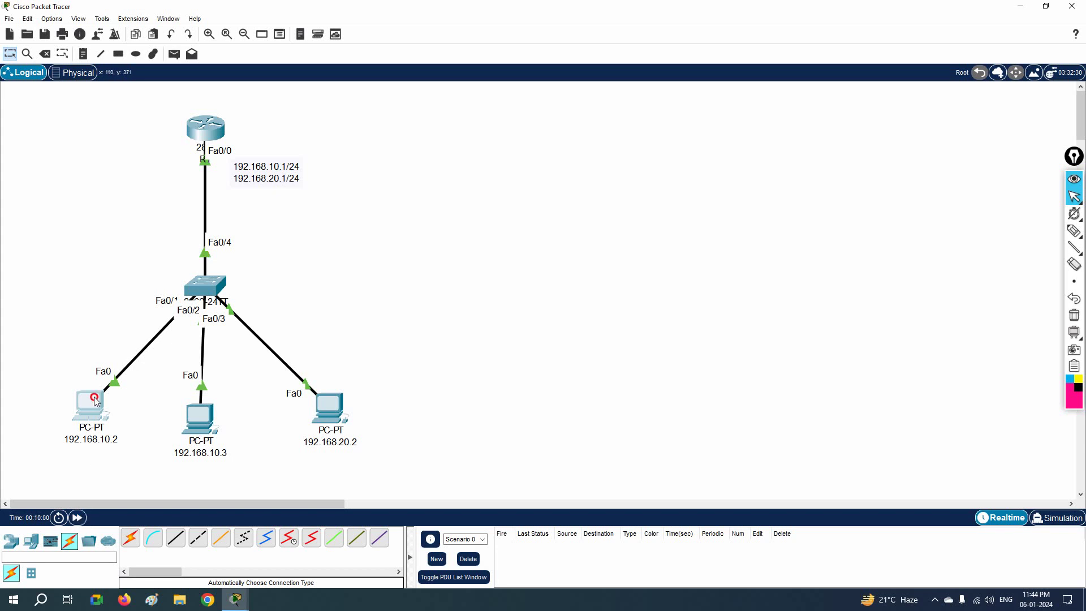
{"action": "left_click", "coordinate": [91, 402]}
{"action": "key", "text": "Up"}
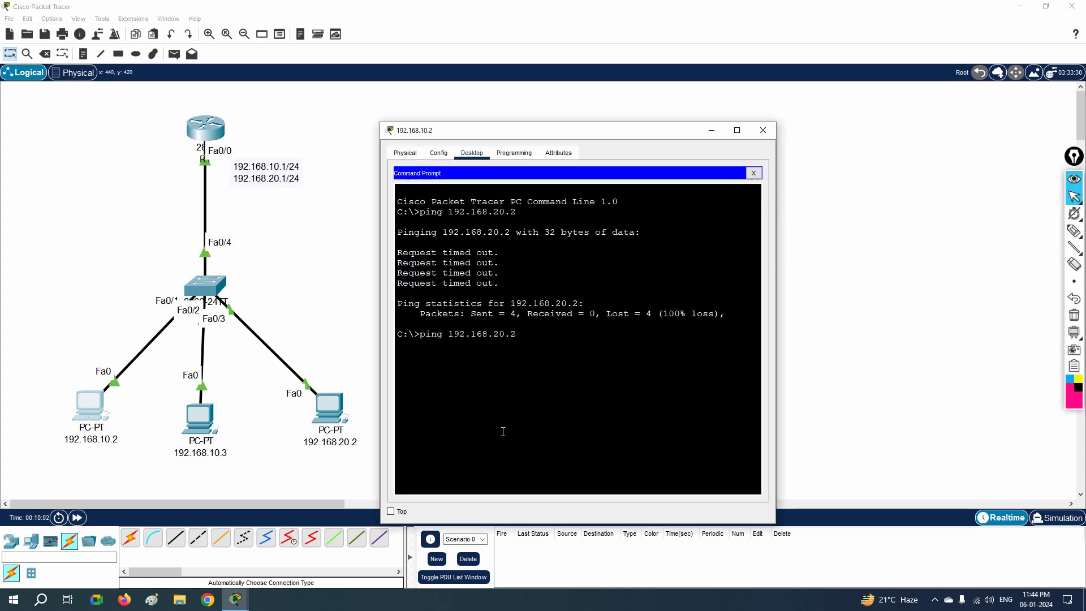
{"action": "key", "text": "Return"}
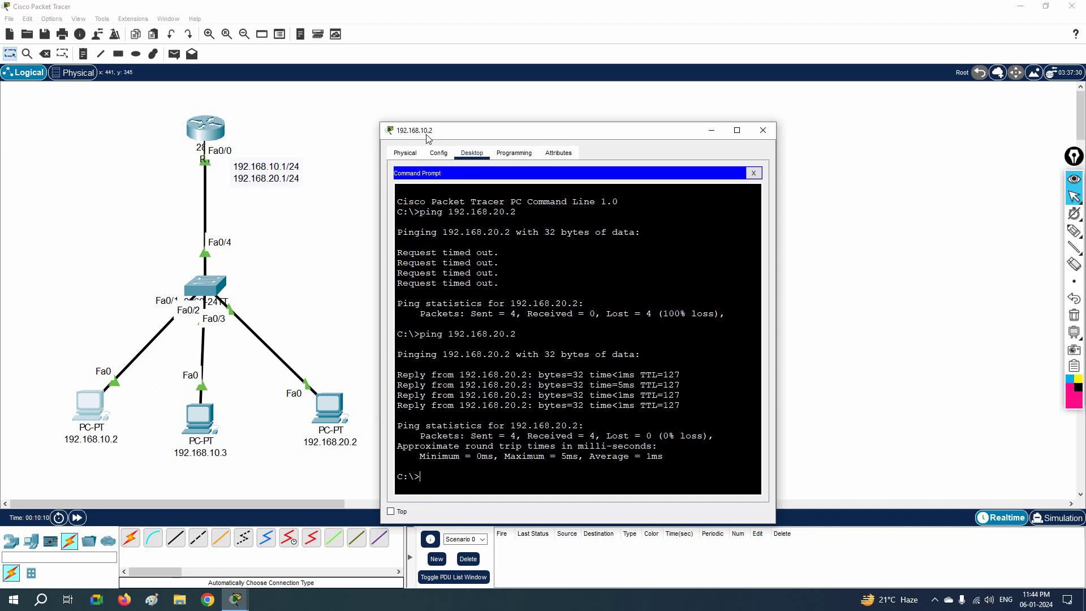
{"action": "left_click_drag", "start_coordinate": [528, 376], "coordinate": [464, 372]}
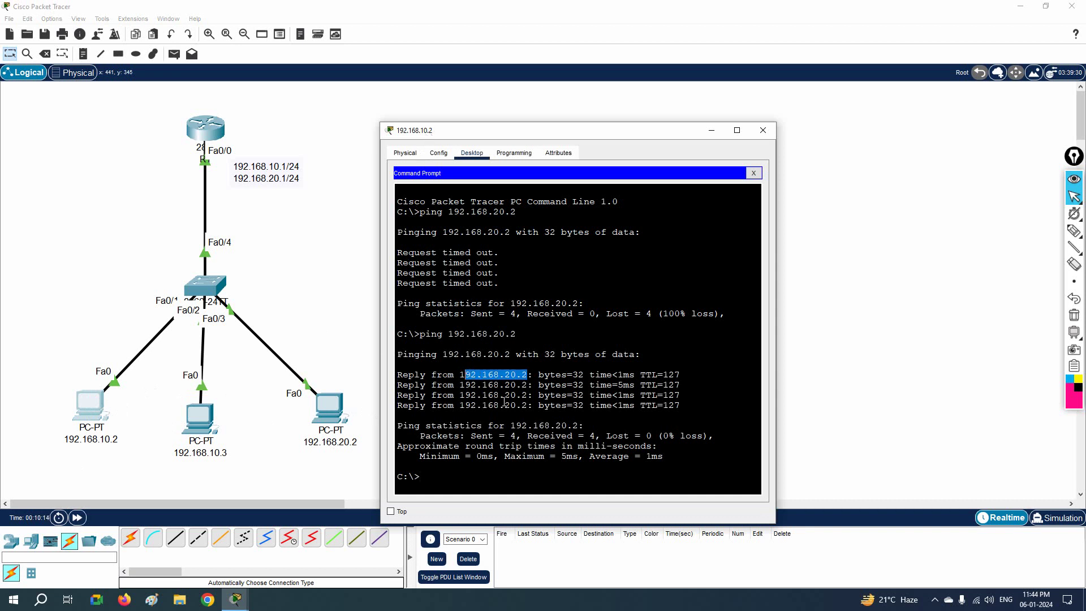
- Draw an unfilled rectangle around PCs 192.168.10.2 and 192.168.10.3 and label it VLAN 10
{"action": "left_click", "coordinate": [118, 53]}
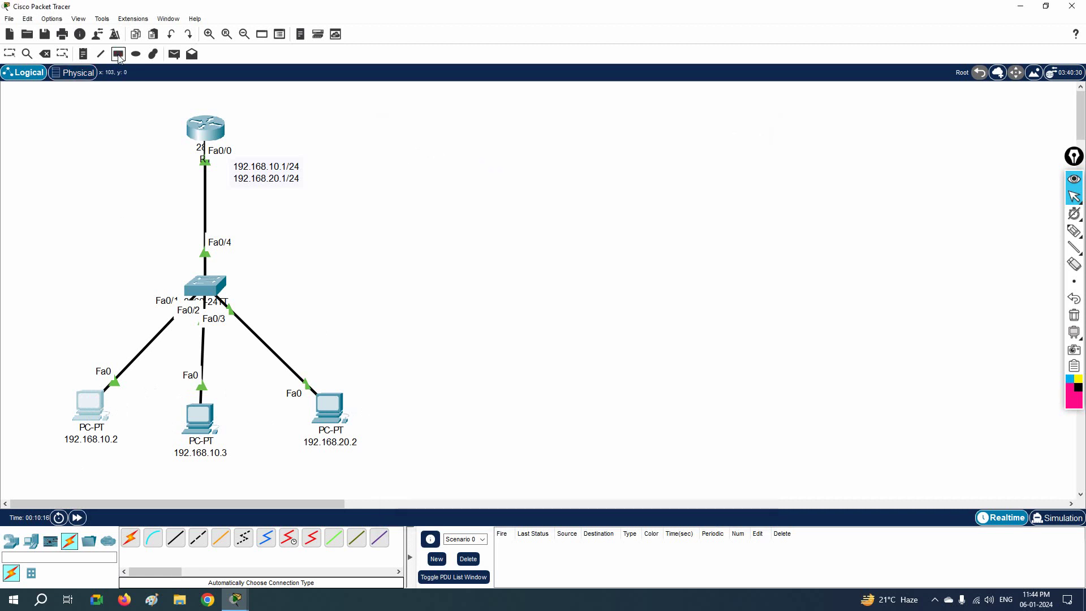
{"action": "mouse_move", "coordinate": [35, 342]}
{"action": "left_mouse_down"}
{"action": "mouse_move", "coordinate": [51, 441]}
{"action": "mouse_move", "coordinate": [219, 504]}
{"action": "mouse_move", "coordinate": [239, 484]}
{"action": "left_mouse_up"}
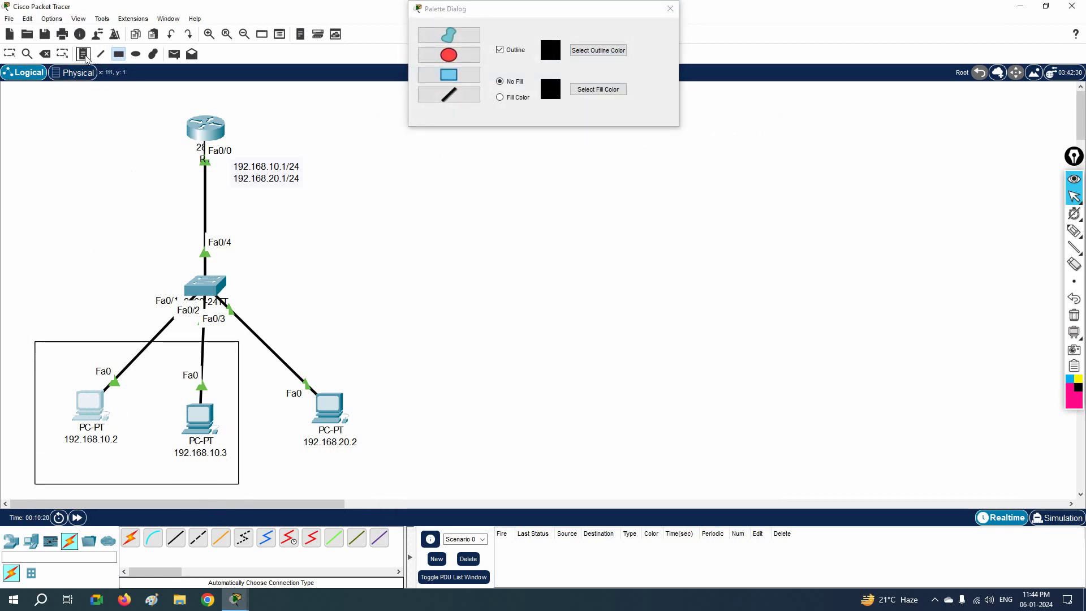
{"action": "left_click", "coordinate": [40, 349]}
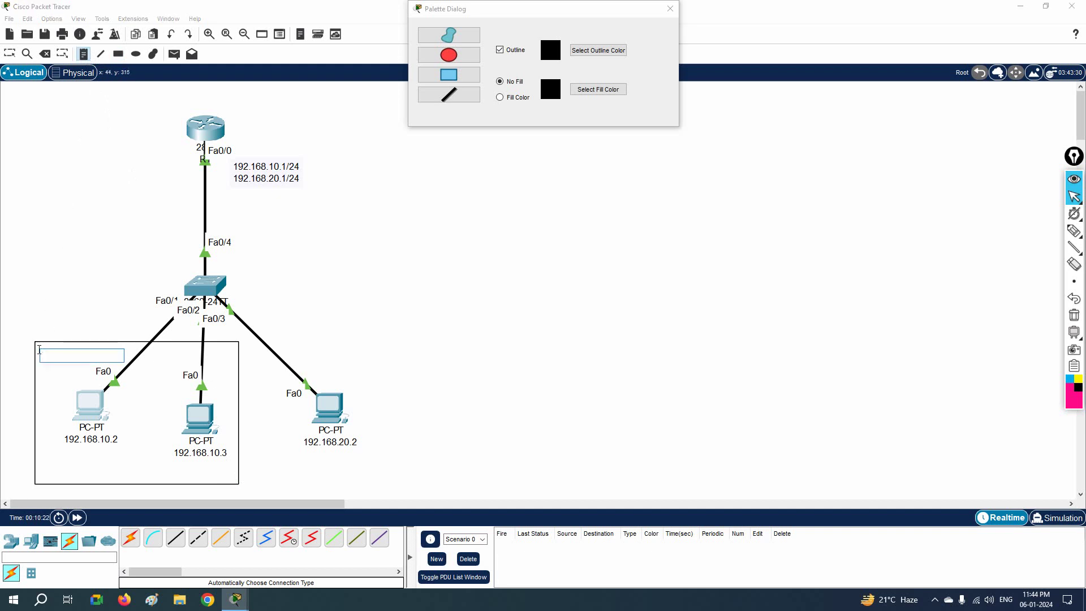
{"action": "type", "text": "VLAN 10"}
- Draw a rectangle with a light cyan fill around PC 192.168.20.2
{"action": "left_click", "coordinate": [118, 54]}
{"action": "left_click", "coordinate": [500, 98]}
{"action": "left_click", "coordinate": [580, 90]}
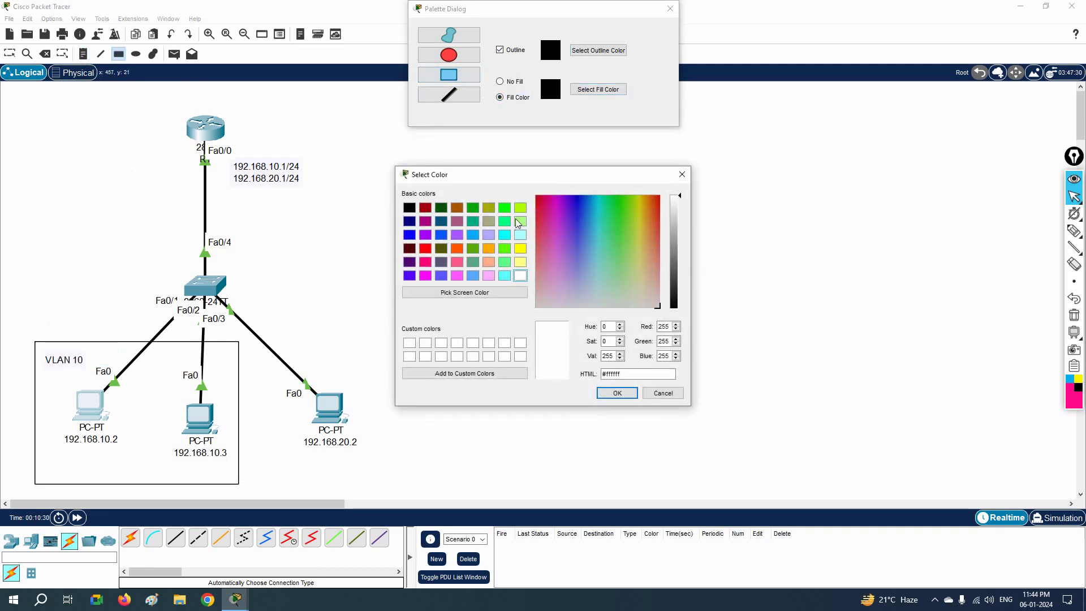
{"action": "left_click", "coordinate": [520, 235]}
{"action": "left_click", "coordinate": [617, 393]}
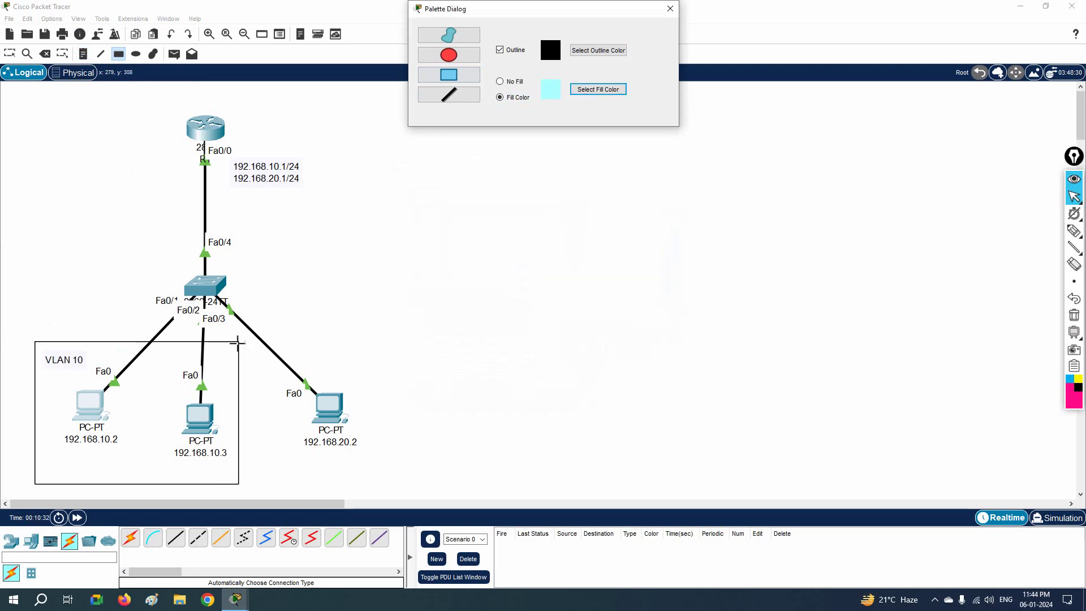
{"action": "mouse_move", "coordinate": [265, 311]}
{"action": "left_mouse_down"}
{"action": "mouse_move", "coordinate": [316, 458]}
{"action": "mouse_move", "coordinate": [406, 483]}
{"action": "left_mouse_up"}
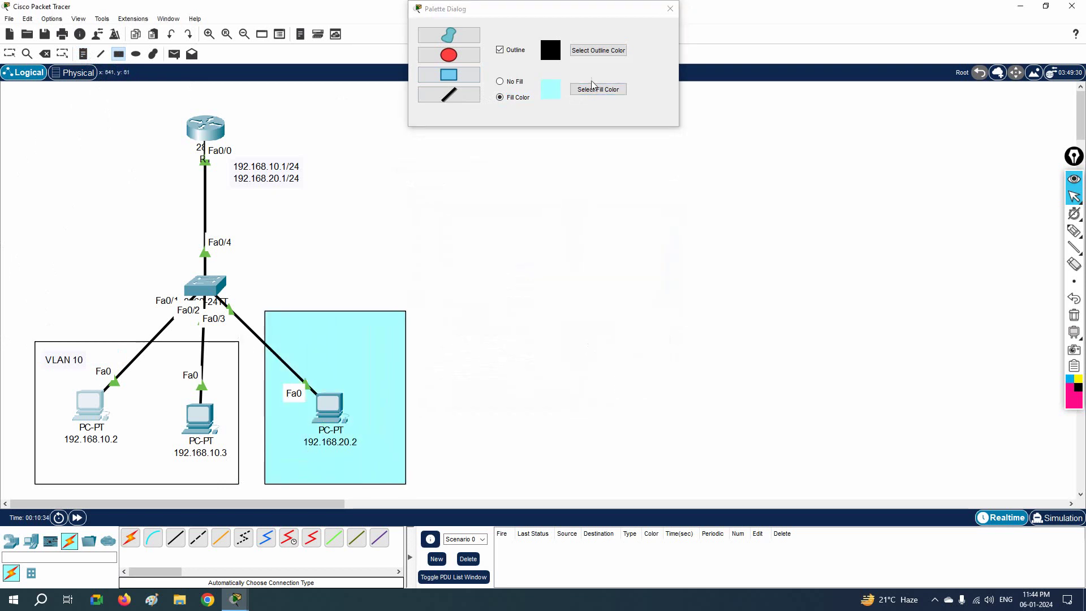
{"action": "left_click", "coordinate": [671, 9]}
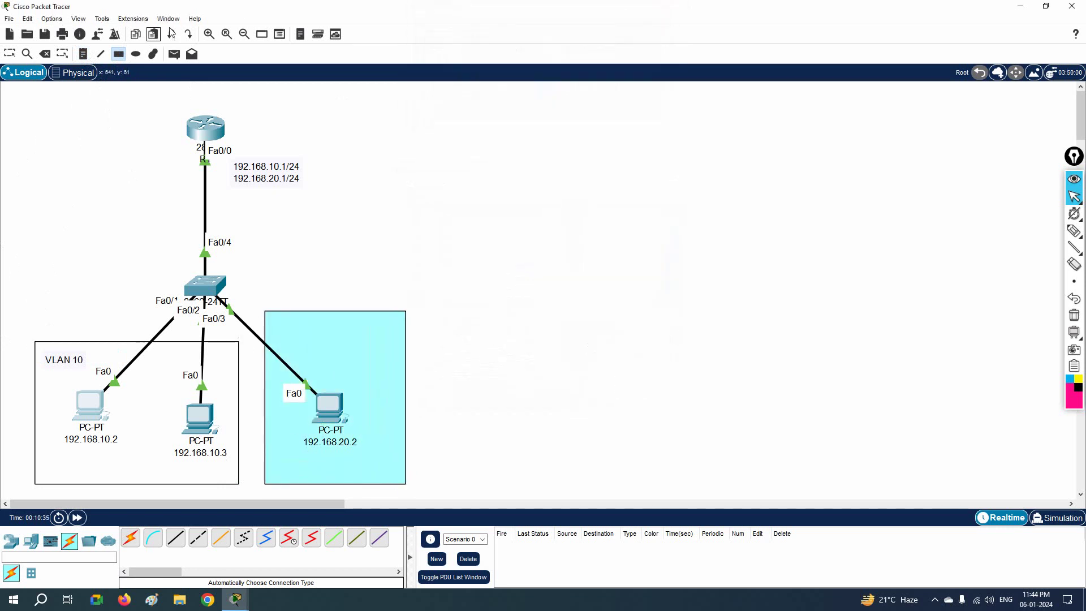
- Add the note VLAN 20 inside the cyan rectangle and return to the selection tool
{"action": "left_click", "coordinate": [83, 54]}
{"action": "left_click", "coordinate": [295, 329]}
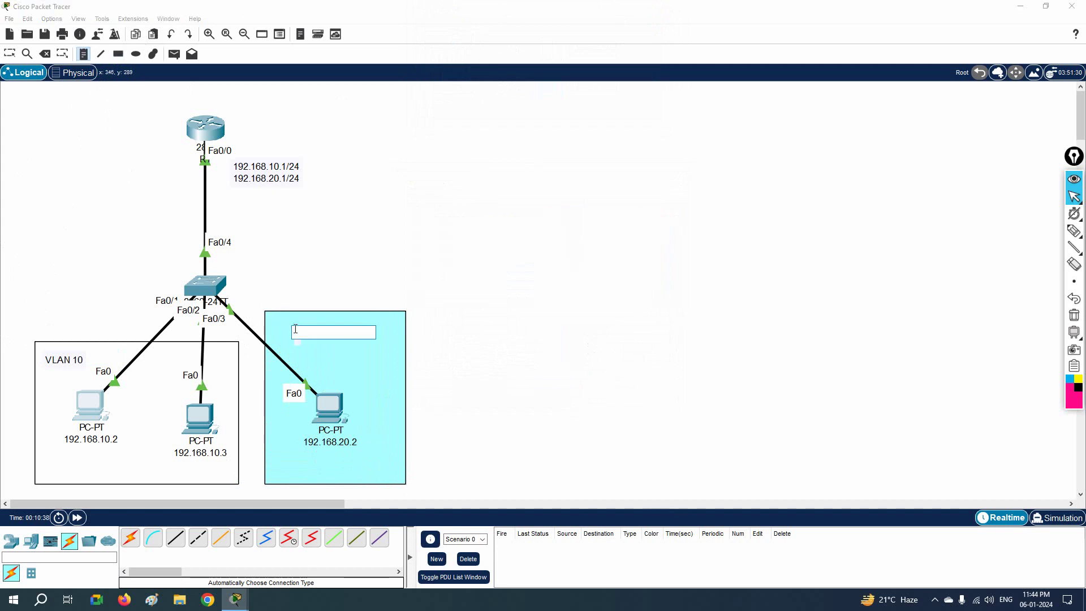
{"action": "type", "text": "VLAN 20"}
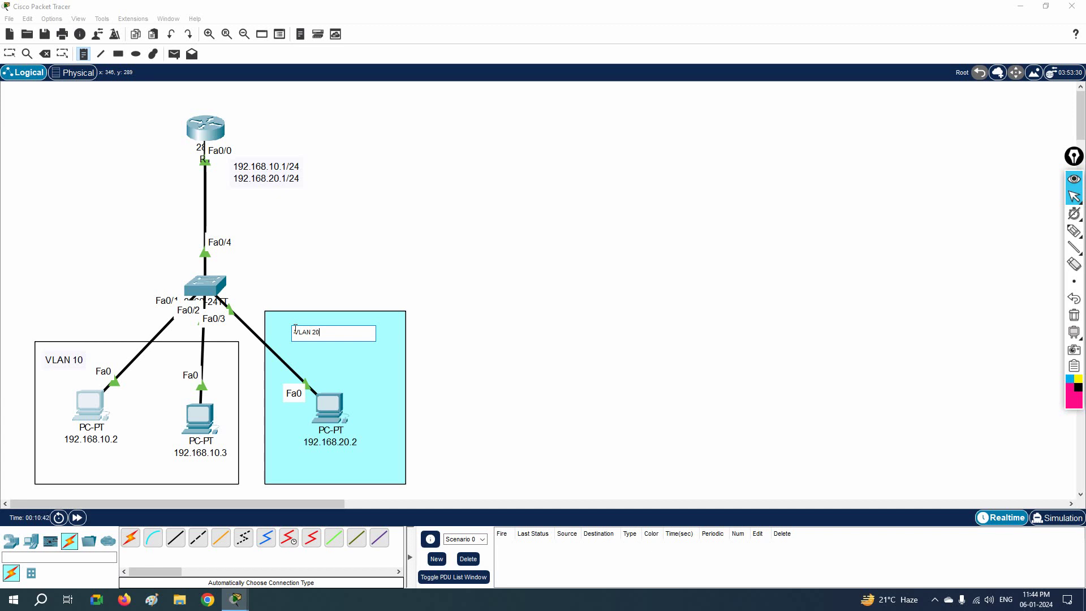
{"action": "left_click", "coordinate": [528, 278]}
{"action": "left_click", "coordinate": [10, 53]}
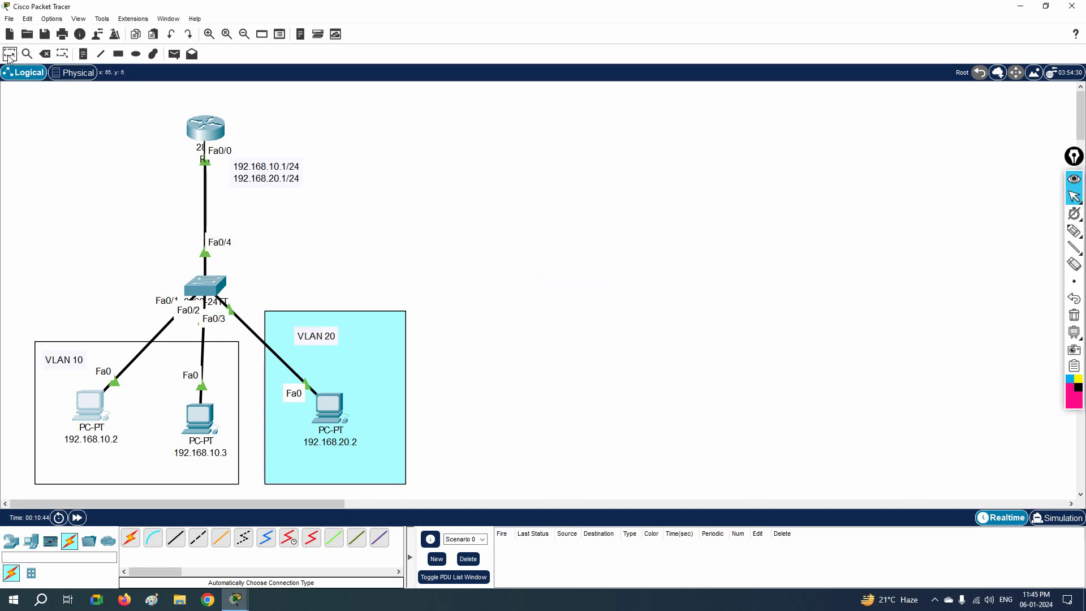
- Show the brief VLAN table on SW1 and check the port assignments of VLANs 10 and 20
{"action": "left_click", "coordinate": [220, 288]}
{"action": "left_click", "coordinate": [715, 275]}
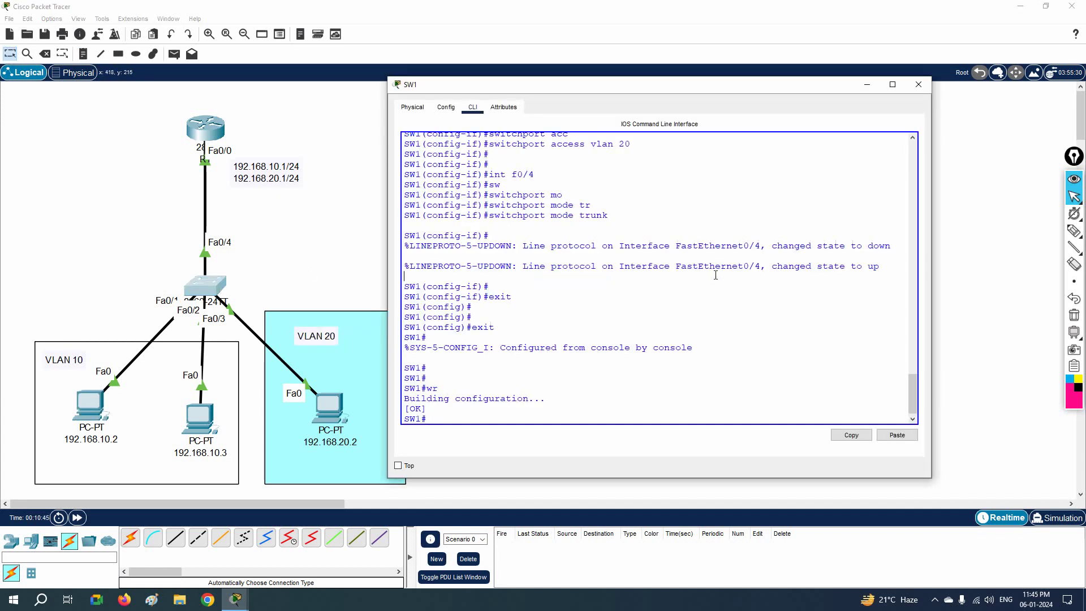
{"action": "type", "text": "sh vlan br"}
{"action": "key", "text": "Return"}
{"action": "left_click_drag", "start_coordinate": [718, 358], "coordinate": [346, 350]}
{"action": "left_click", "coordinate": [594, 393]}
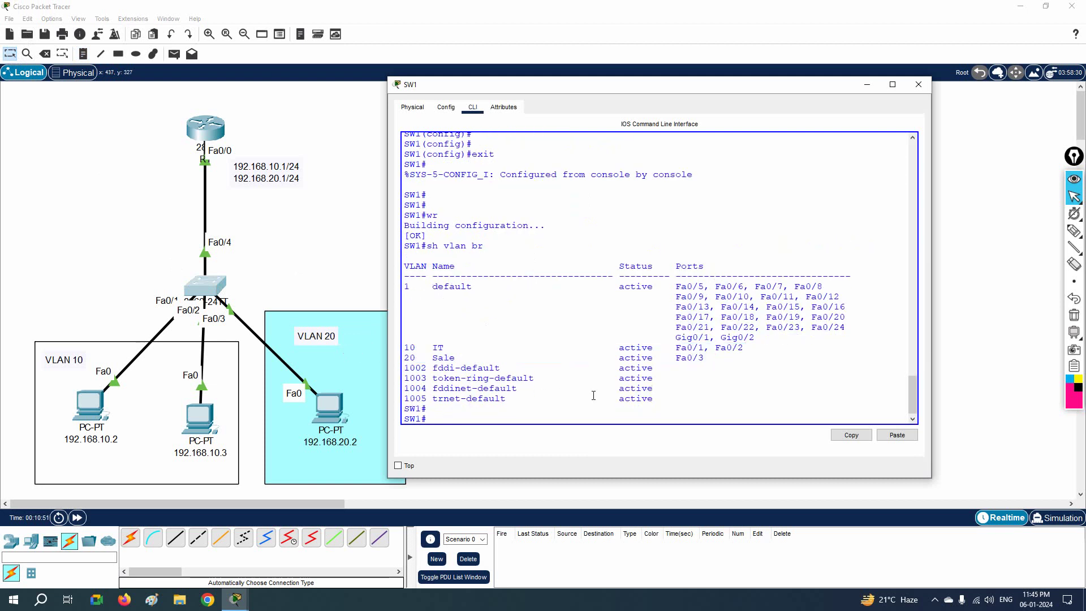
- Show SW1's interface trunk information and examine port Fa0/4's status, encapsulation and allowed active VLANs
{"action": "type", "text": "sh int tr"}
{"action": "key", "text": "Tab"}
{"action": "key", "text": "Return"}
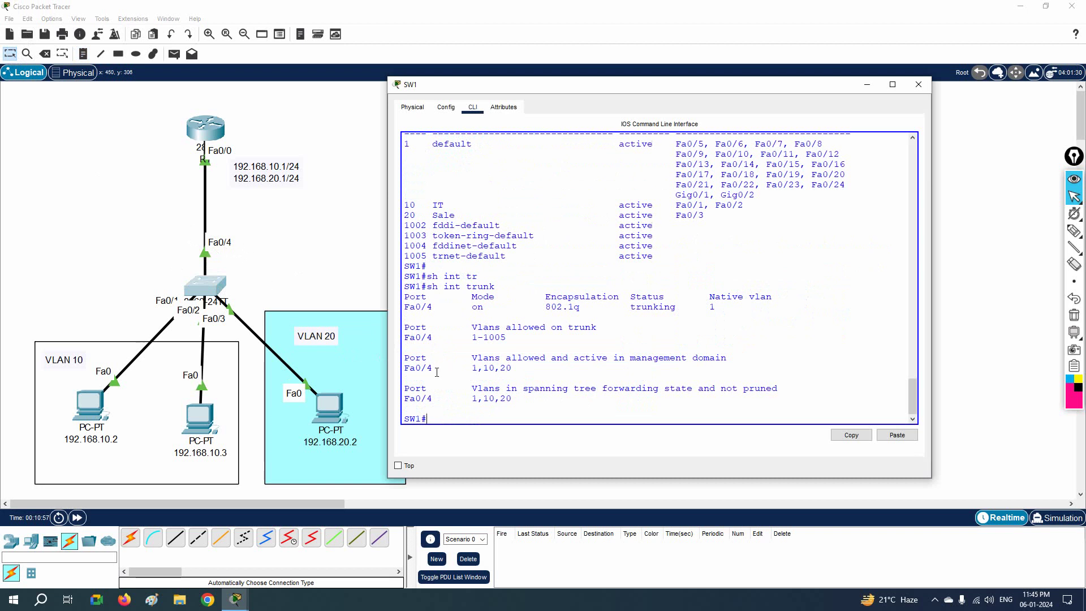
{"action": "left_click_drag", "start_coordinate": [515, 368], "coordinate": [396, 360]}
{"action": "left_click_drag", "start_coordinate": [536, 374], "coordinate": [405, 357]}
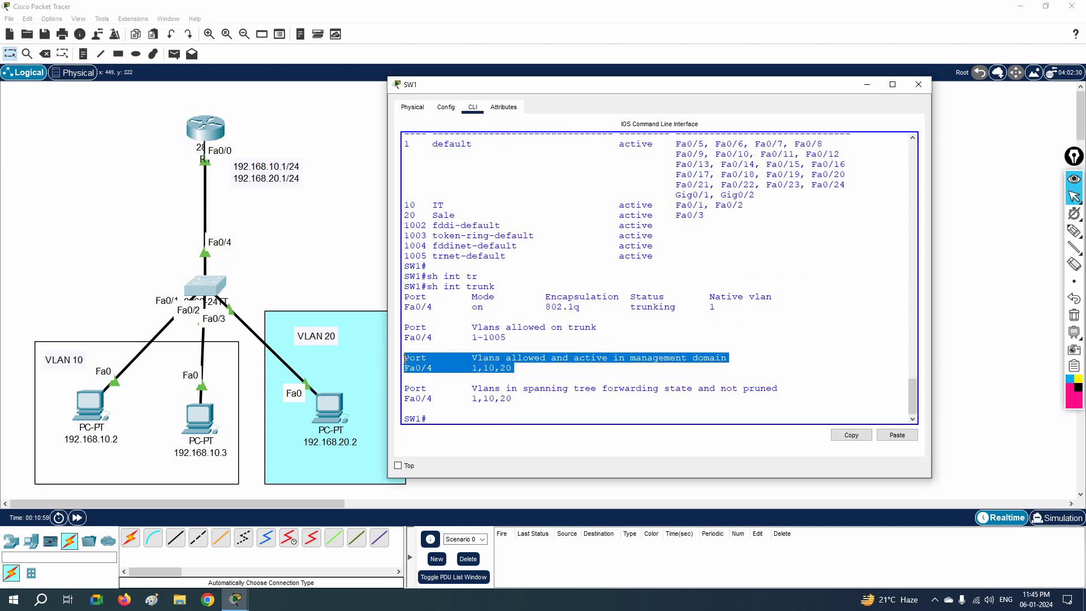
{"action": "left_click_drag", "start_coordinate": [585, 308], "coordinate": [405, 308]}
{"action": "left_click_drag", "start_coordinate": [686, 312], "coordinate": [585, 310]}
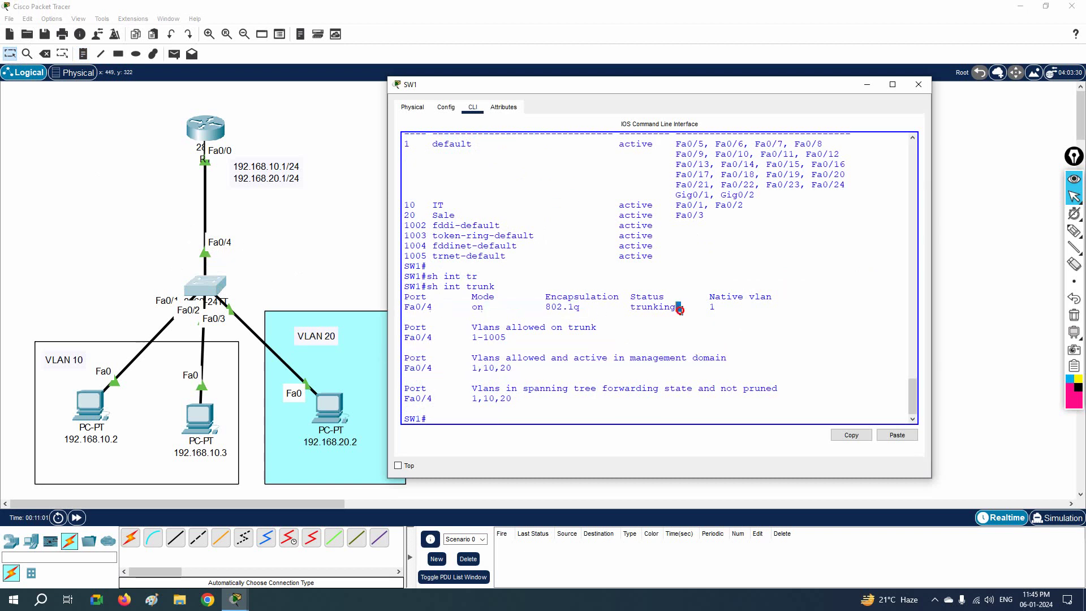
{"action": "left_click", "coordinate": [587, 331]}
- Review R1's f0/0.10 subinterface commands, comparing the subinterface number with the dot1Q VLAN ID and checking the IP address line
{"action": "left_click", "coordinate": [216, 133]}
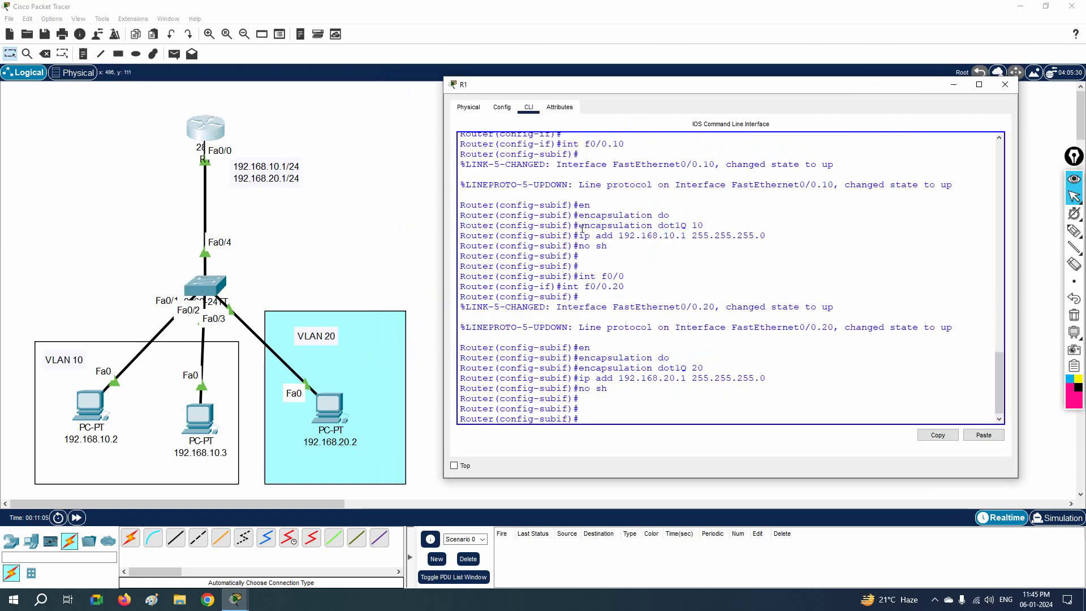
{"action": "scroll", "coordinate": [723, 230], "scroll_direction": "up", "scroll_amount": 2}
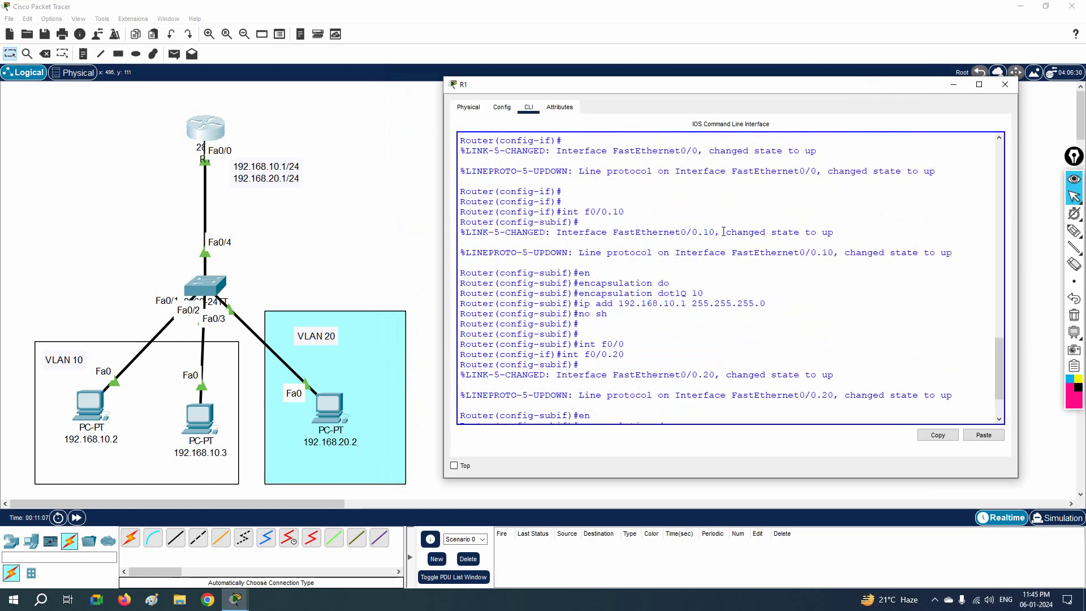
{"action": "left_click_drag", "start_coordinate": [625, 212], "coordinate": [561, 209]}
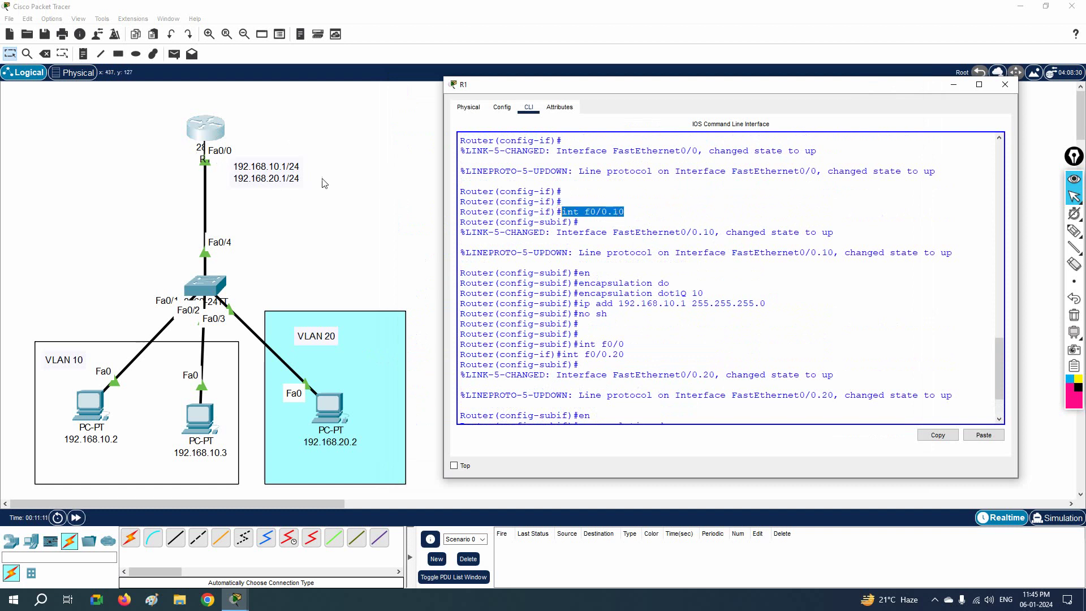
{"action": "mouse_move", "coordinate": [634, 212]}
{"action": "left_mouse_down"}
{"action": "mouse_move", "coordinate": [562, 211]}
{"action": "mouse_move", "coordinate": [641, 210]}
{"action": "mouse_move", "coordinate": [614, 211]}
{"action": "left_mouse_up"}
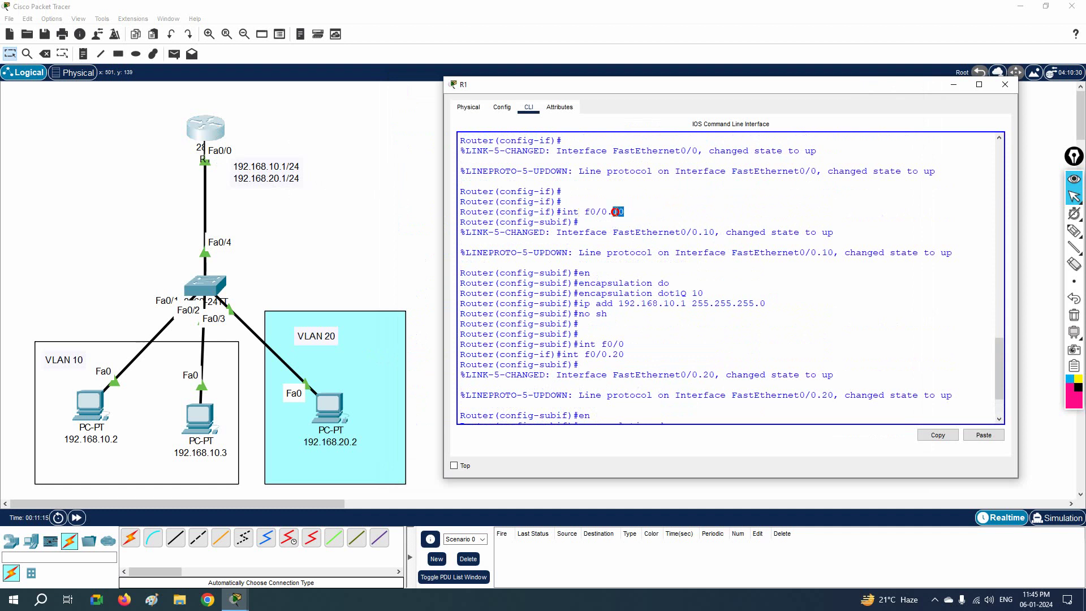
{"action": "left_click_drag", "start_coordinate": [704, 292], "coordinate": [691, 293]}
{"action": "double_click", "coordinate": [707, 295]}
{"action": "double_click", "coordinate": [618, 212]}
{"action": "left_click_drag", "start_coordinate": [617, 212], "coordinate": [568, 212]}
{"action": "mouse_move", "coordinate": [711, 293]}
{"action": "left_mouse_down"}
{"action": "mouse_move", "coordinate": [684, 293]}
{"action": "mouse_move", "coordinate": [692, 293]}
{"action": "left_mouse_up"}
{"action": "left_click_drag", "start_coordinate": [626, 212], "coordinate": [614, 212]}
{"action": "left_click_drag", "start_coordinate": [711, 293], "coordinate": [691, 293]}
{"action": "left_click", "coordinate": [630, 217]}
{"action": "left_click_drag", "start_coordinate": [630, 217], "coordinate": [611, 212]}
{"action": "left_click_drag", "start_coordinate": [578, 303], "coordinate": [766, 303]}
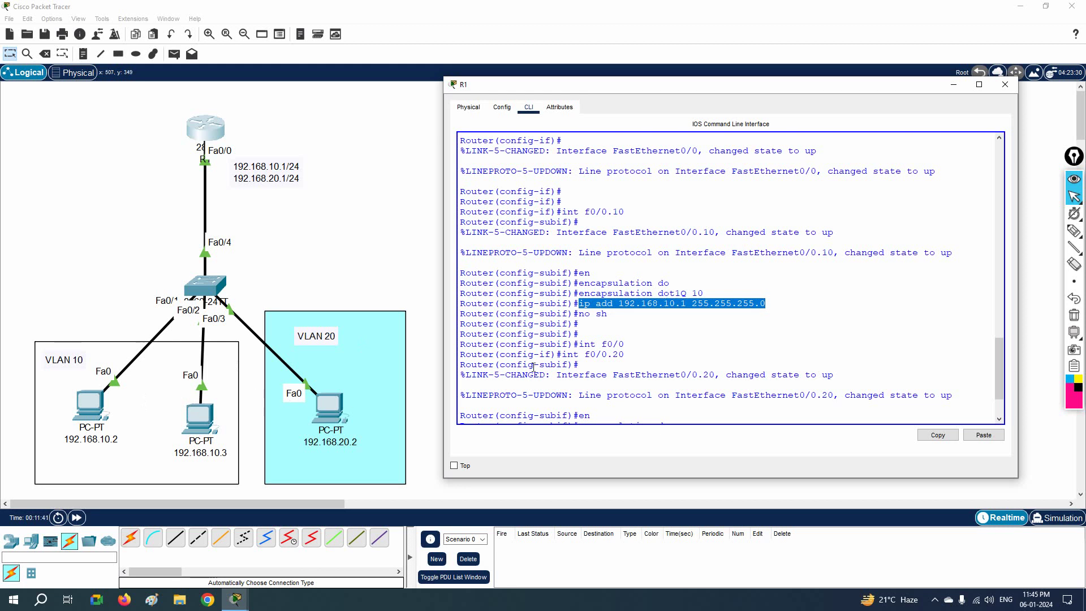
{"action": "left_click", "coordinate": [583, 344]}
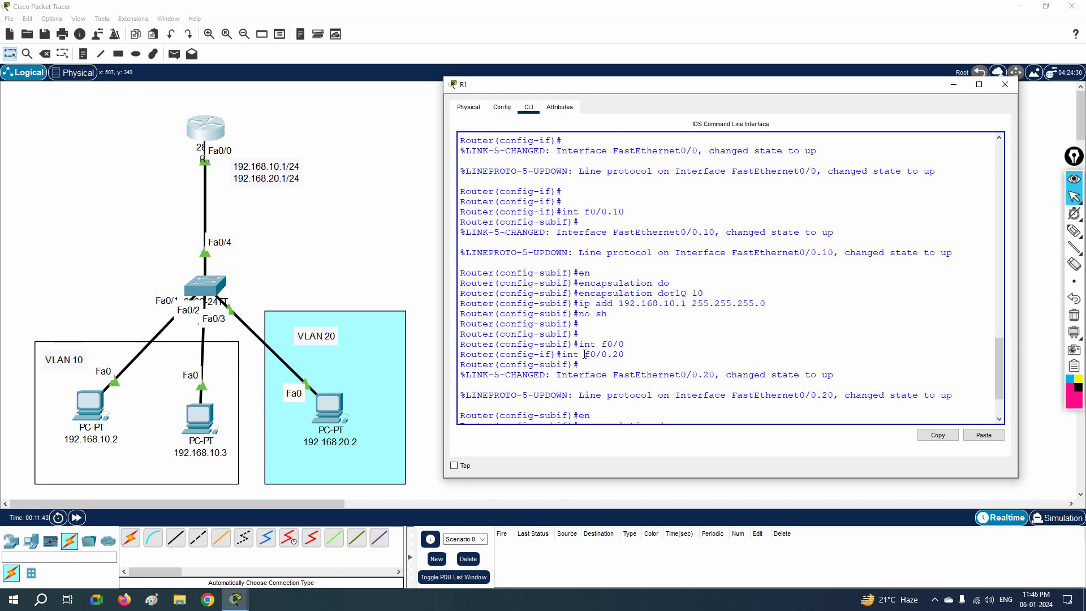
- Compare R1's commands that enter subinterfaces f0/0.10 and f0/0.20, checking the number after the dot in f0/0.20
{"action": "left_click_drag", "start_coordinate": [563, 355], "coordinate": [452, 342]}
{"action": "left_click", "coordinate": [588, 337]}
{"action": "left_click_drag", "start_coordinate": [625, 355], "coordinate": [549, 354]}
{"action": "left_click_drag", "start_coordinate": [624, 212], "coordinate": [565, 212]}
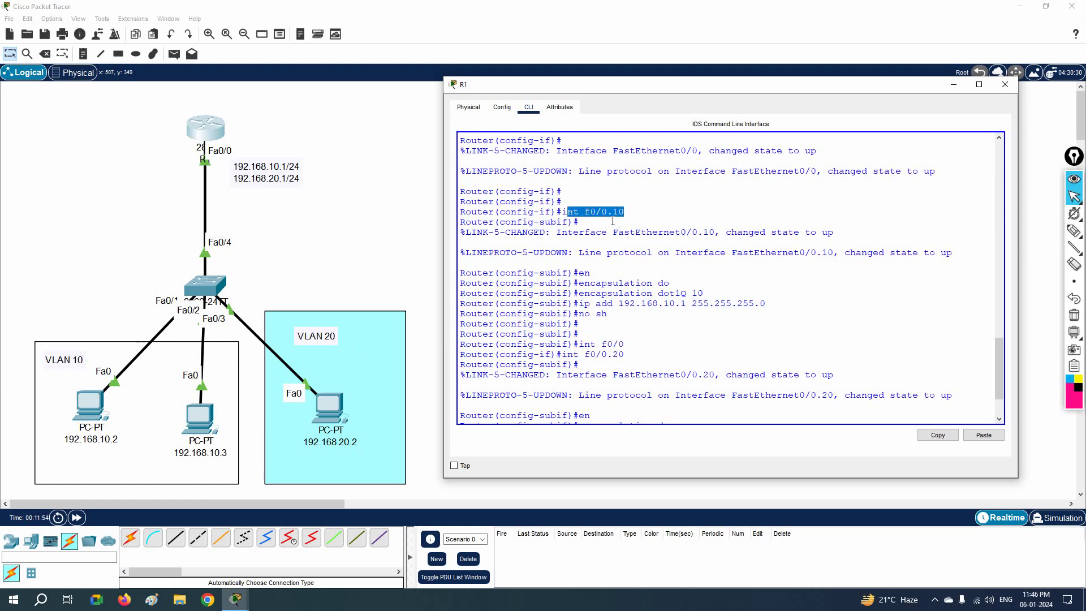
{"action": "mouse_move", "coordinate": [624, 354]}
{"action": "left_mouse_down"}
{"action": "mouse_move", "coordinate": [543, 354]}
{"action": "mouse_move", "coordinate": [561, 355]}
{"action": "left_mouse_up"}
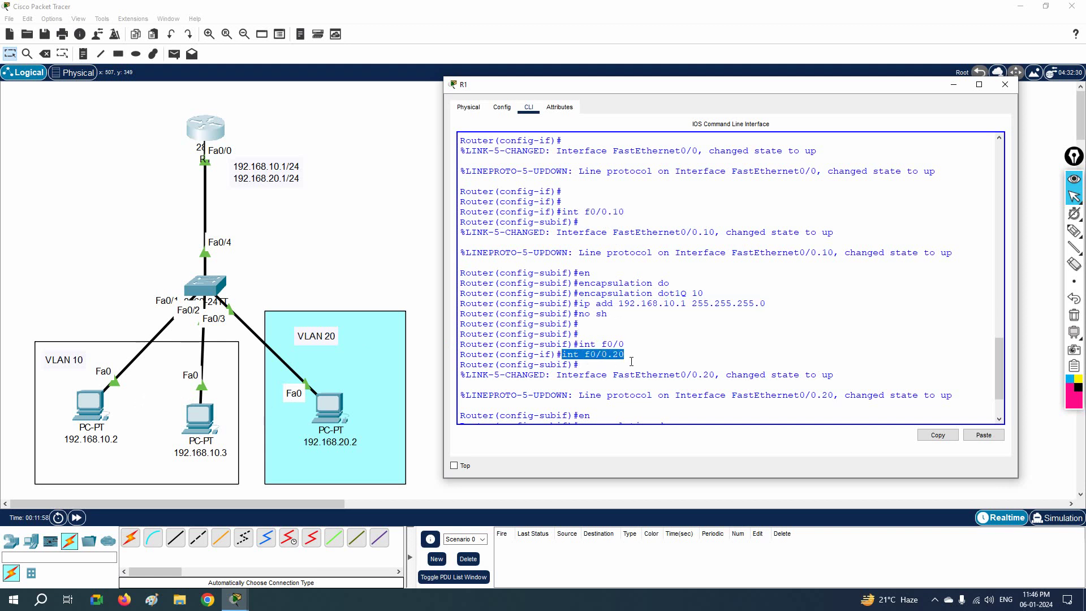
{"action": "scroll", "coordinate": [631, 361], "scroll_direction": "down", "scroll_amount": 1}
{"action": "left_click_drag", "start_coordinate": [625, 321], "coordinate": [613, 321]}
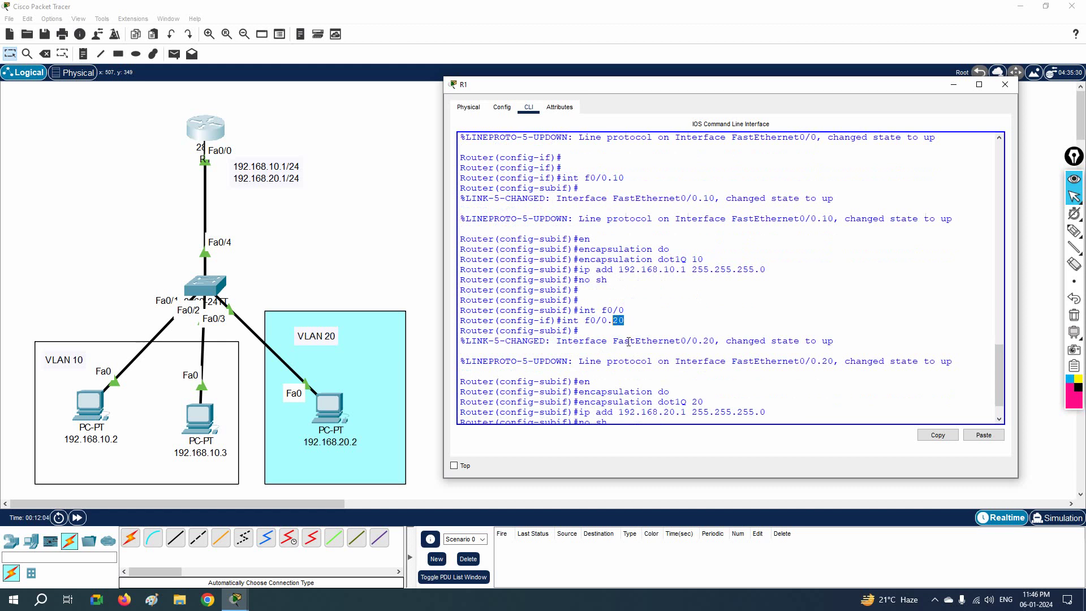
- Review the f0/0.20 subinterface's dot1Q encapsulation, VLAN ID, IP address and no shutdown lines on R1
{"action": "scroll", "coordinate": [630, 342], "scroll_direction": "down", "scroll_amount": 1}
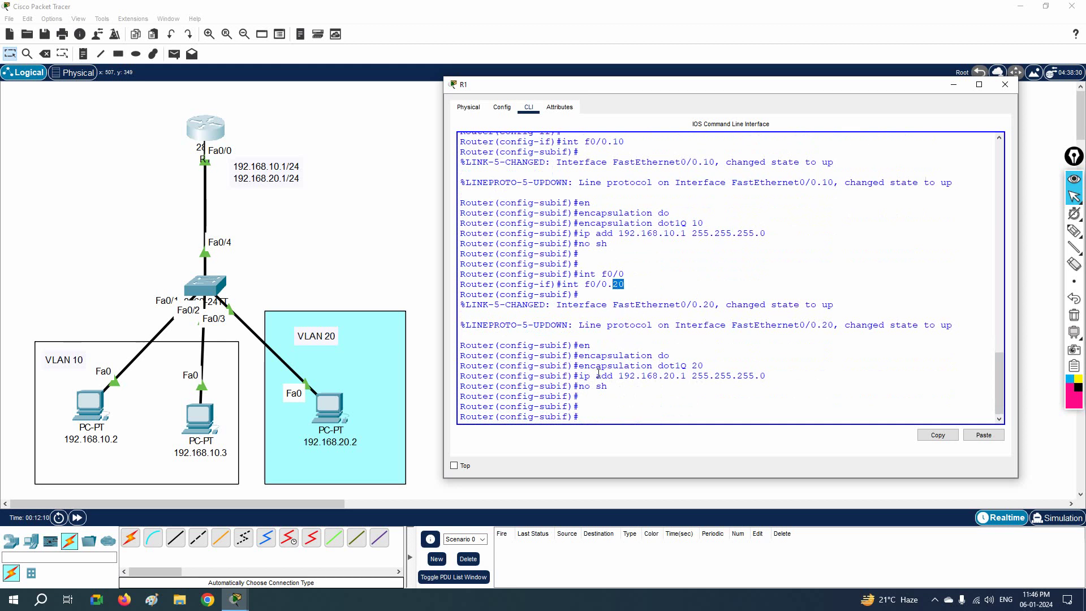
{"action": "left_click_drag", "start_coordinate": [579, 365], "coordinate": [707, 367]}
{"action": "double_click", "coordinate": [698, 366]}
{"action": "left_click_drag", "start_coordinate": [576, 375], "coordinate": [760, 375]}
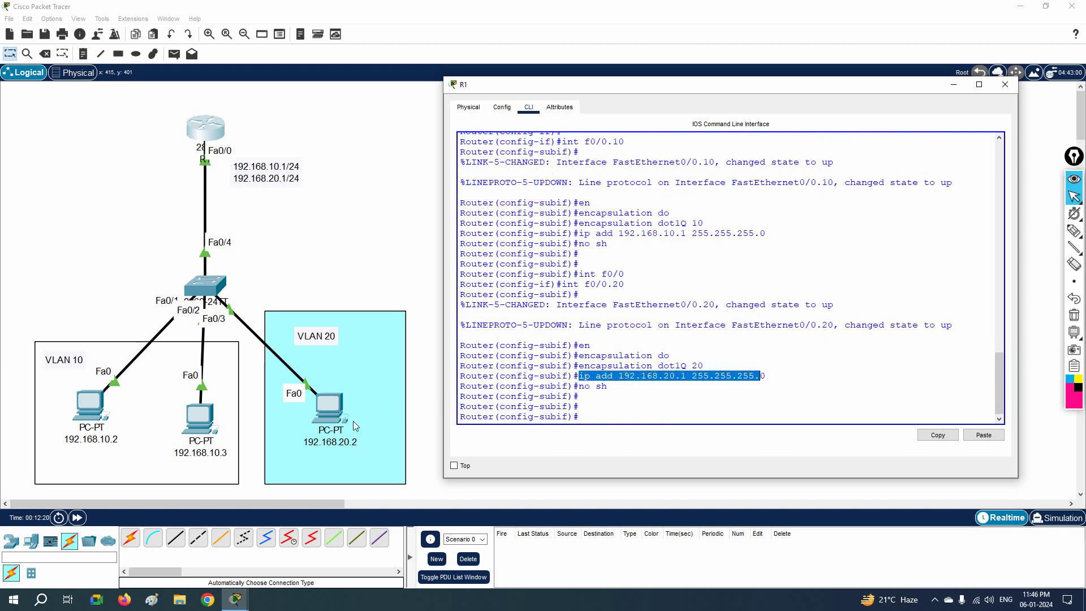
{"action": "left_click_drag", "start_coordinate": [669, 387], "coordinate": [571, 387]}
- Check the commands on R1 that enter physical interface f0/0 and enable it, ahead of the subinterface configuration
{"action": "scroll", "coordinate": [593, 268], "scroll_direction": "up", "scroll_amount": 4}
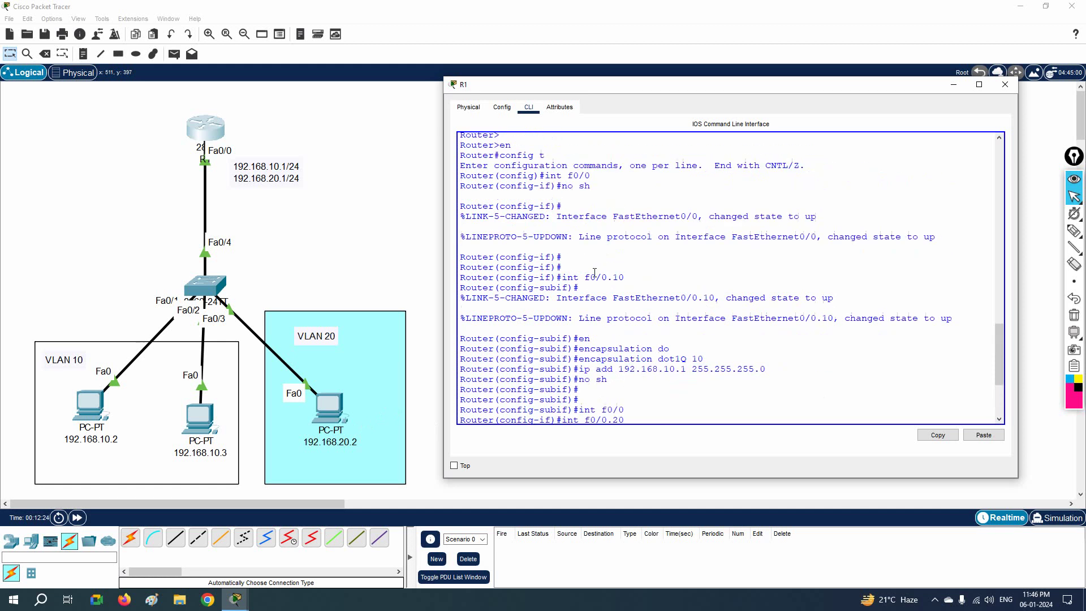
{"action": "left_click_drag", "start_coordinate": [592, 188], "coordinate": [480, 165]}
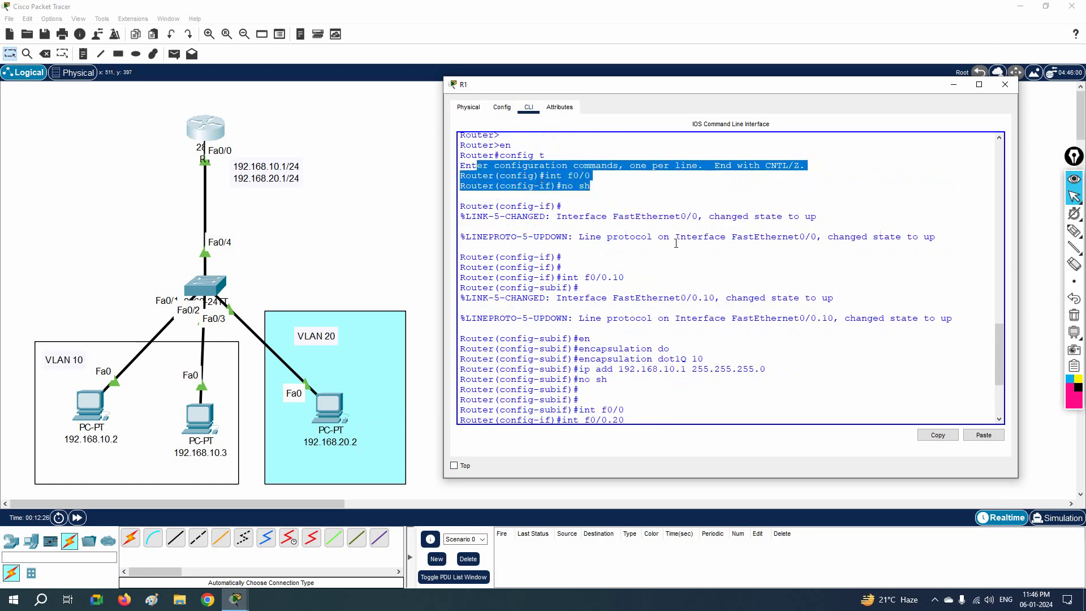
{"action": "scroll", "coordinate": [687, 268], "scroll_direction": "down", "scroll_amount": 4}
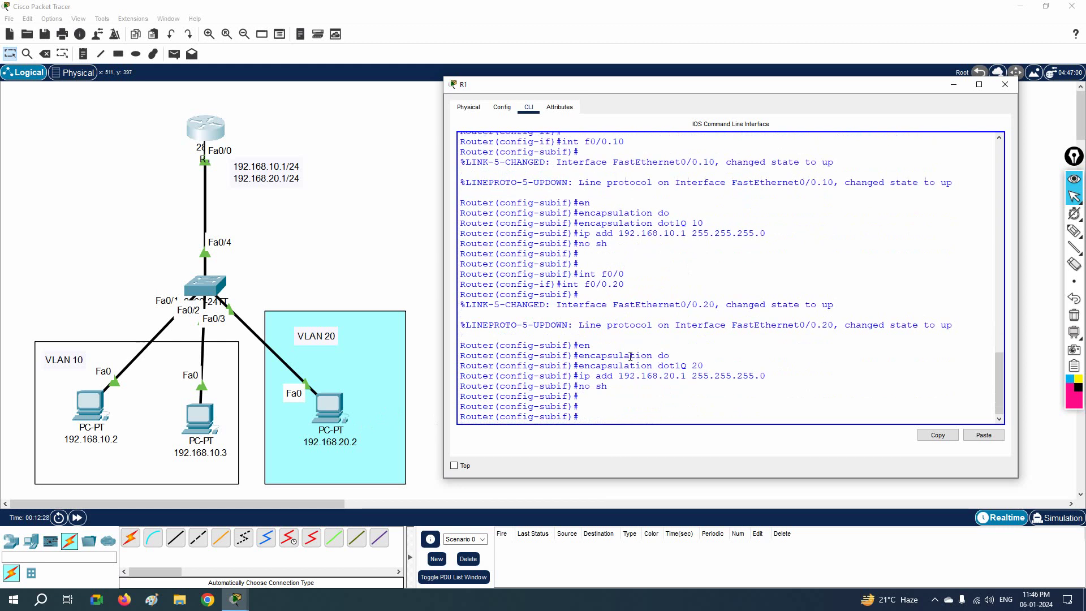
- Repeat the ping to 192.168.20.2 from the command prompt of PC 192.168.10.2 in VLAN 10
{"action": "left_click", "coordinate": [108, 410]}
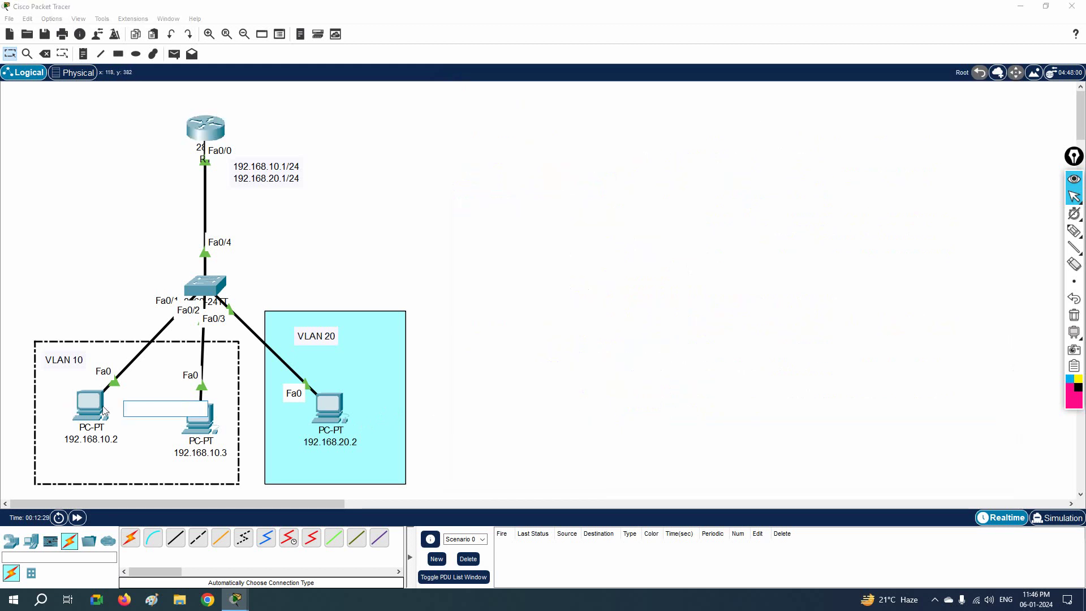
{"action": "left_click", "coordinate": [92, 409]}
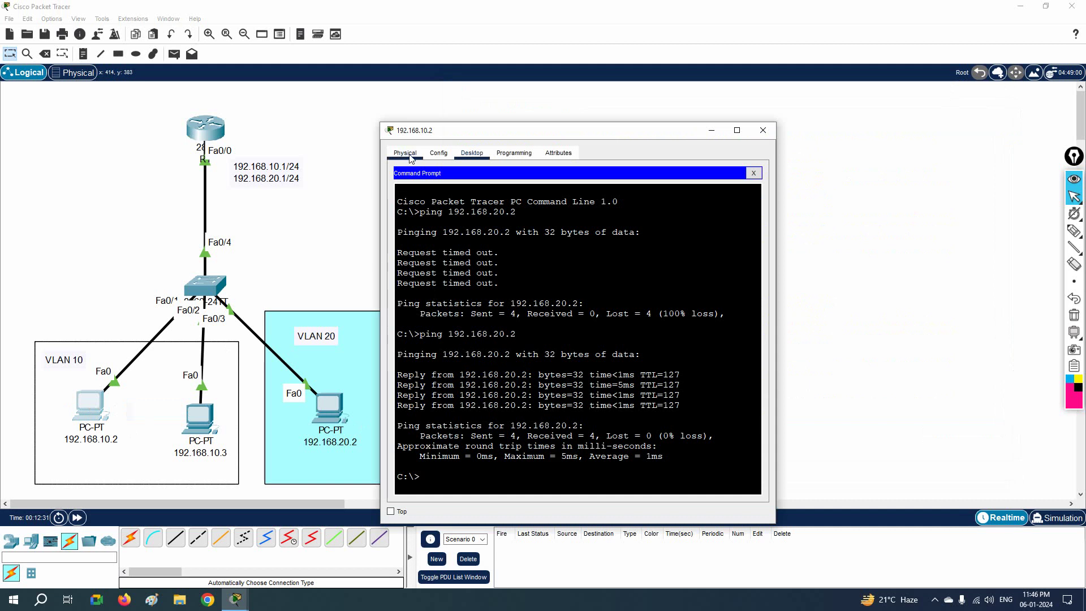
{"action": "key", "text": "Up"}
{"action": "key", "text": "Return"}
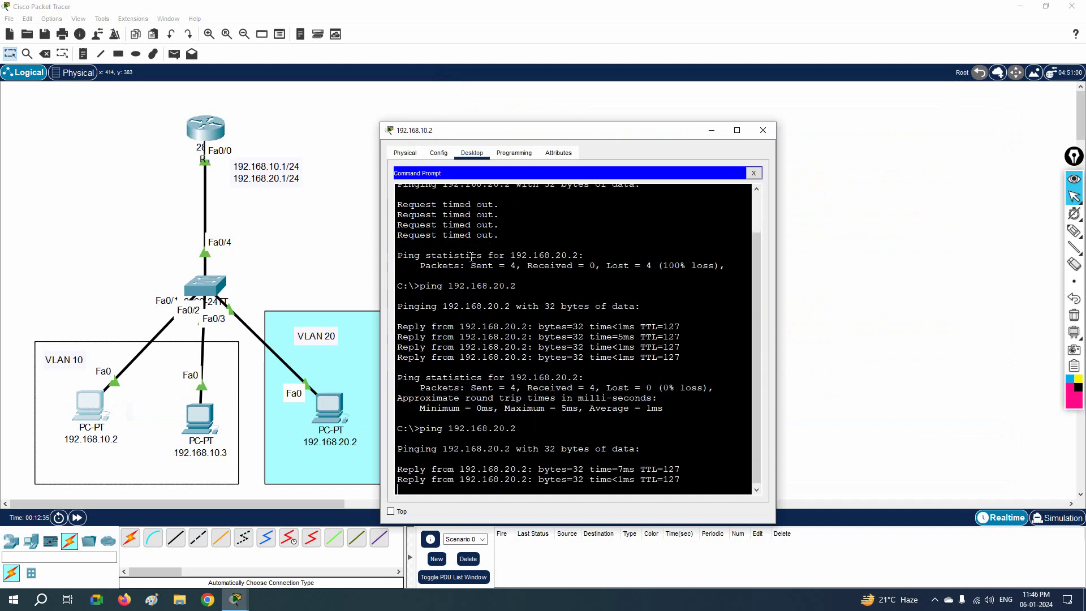